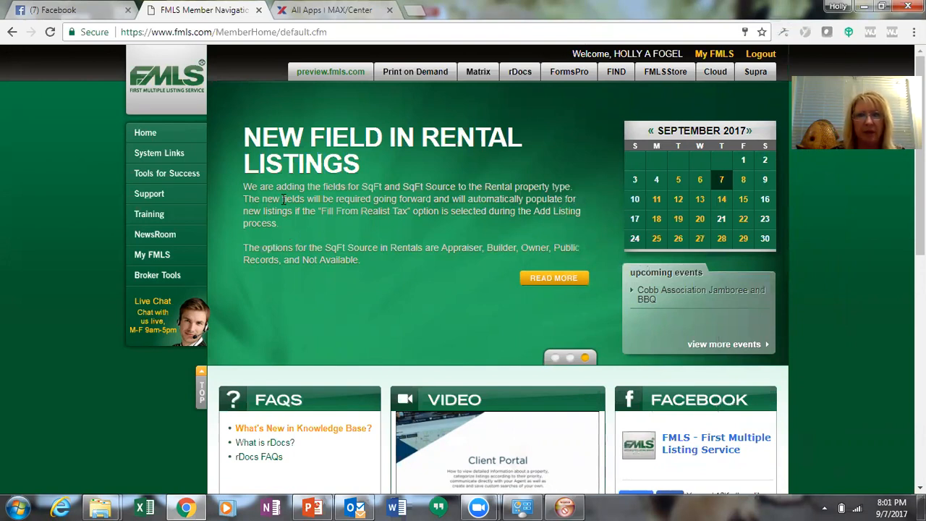
# Open Matrix from the FMLS member home page's top navigation
pyautogui.click(478, 72)
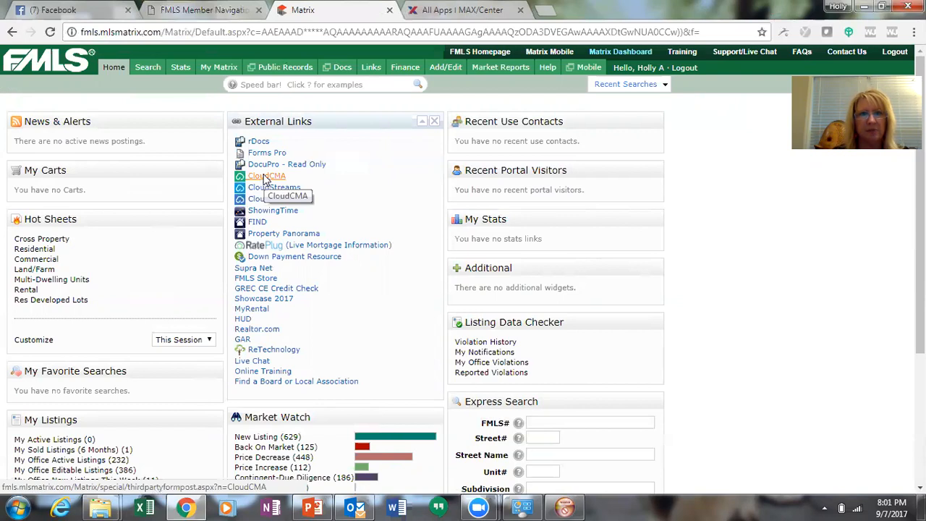
# Launch CloudCMA from the Matrix dashboard's External Links list
pyautogui.click(267, 177)
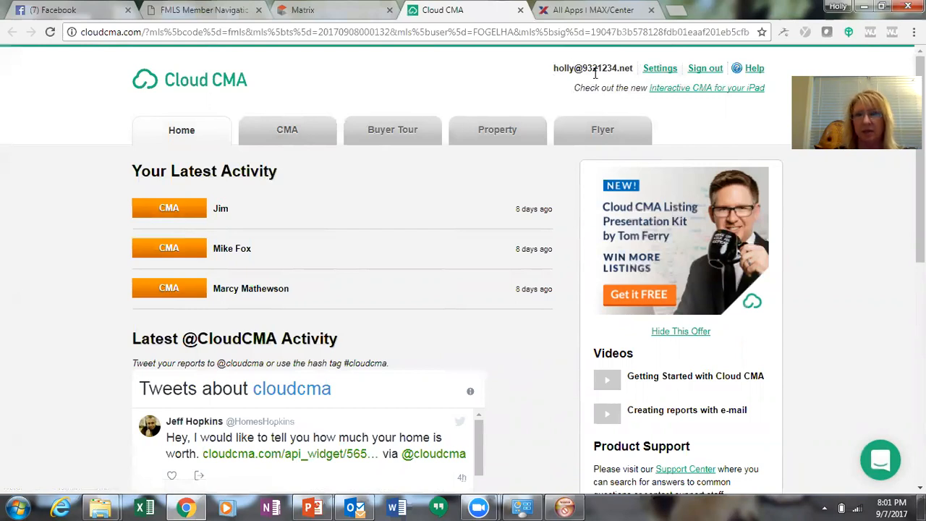
# Go to Cloud CMA's Settings page to show the User Info form
pyautogui.click(660, 71)
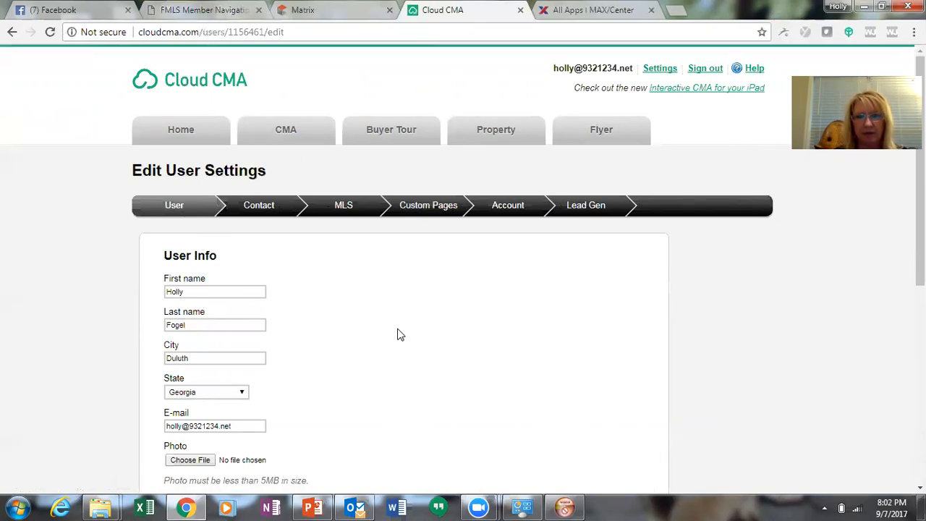
# Copy the "What's my home worth?" website link from the Lead Gen settings
pyautogui.click(592, 206)
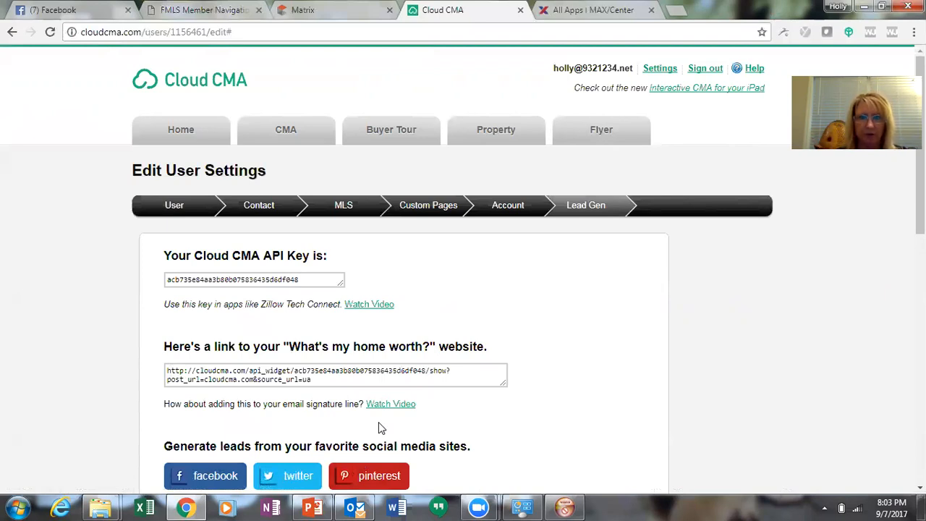
pyautogui.click(320, 379)
pyautogui.moveTo(320, 379); pyautogui.dragTo(169, 372)
pyautogui.hotkey('ctrl', 'c')
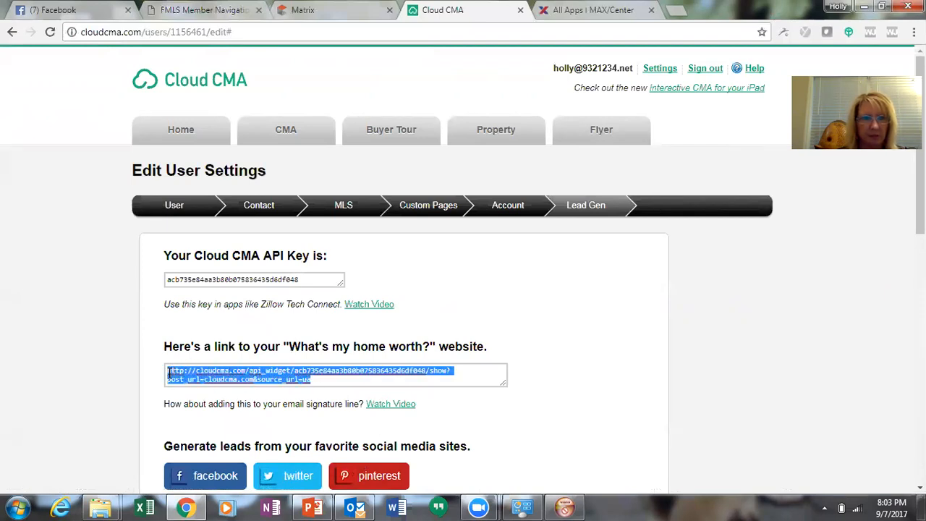
pyautogui.rightClick(170, 374)
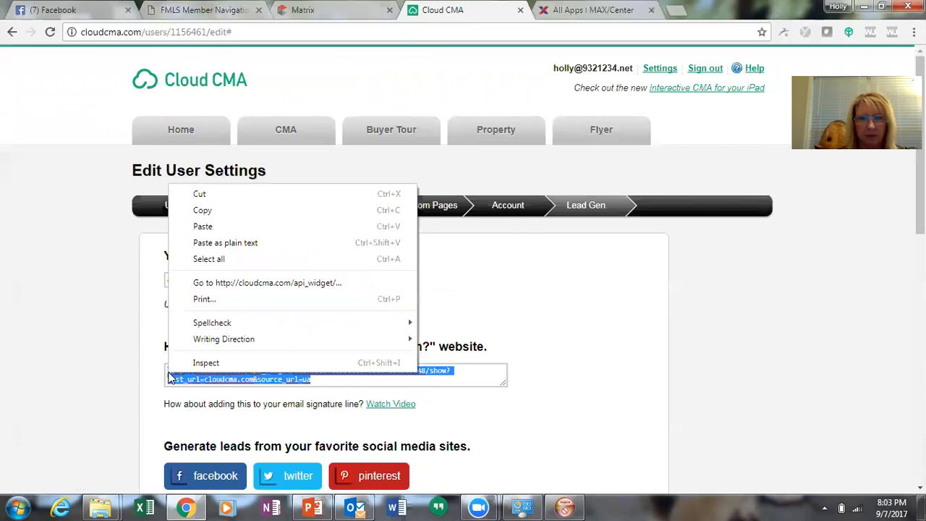
pyautogui.click(207, 213)
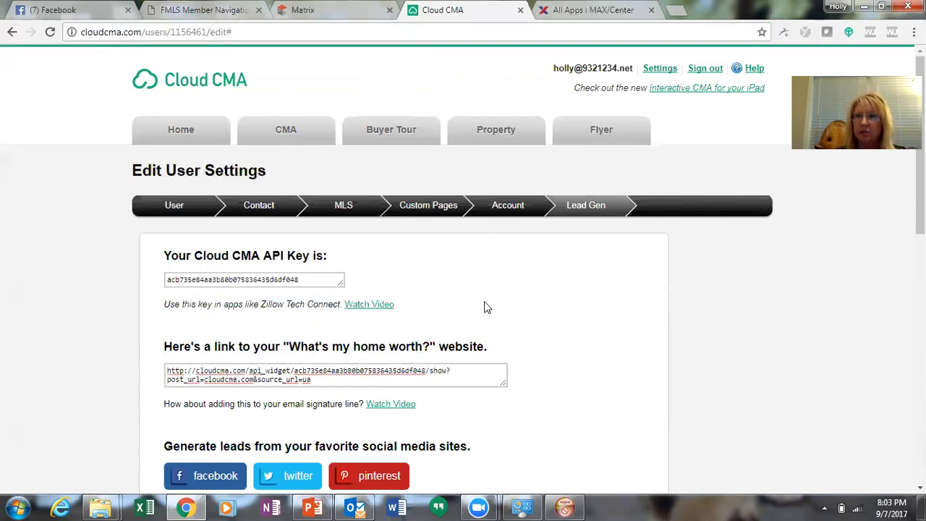
# Paste the copied home-worth link into a new Facebook post, then select the link text
pyautogui.click(83, 13)
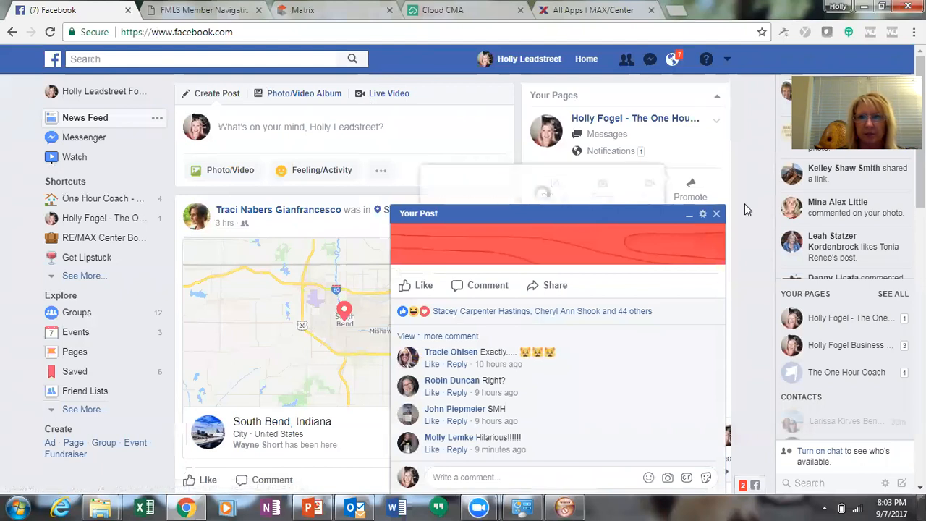
pyautogui.click(715, 214)
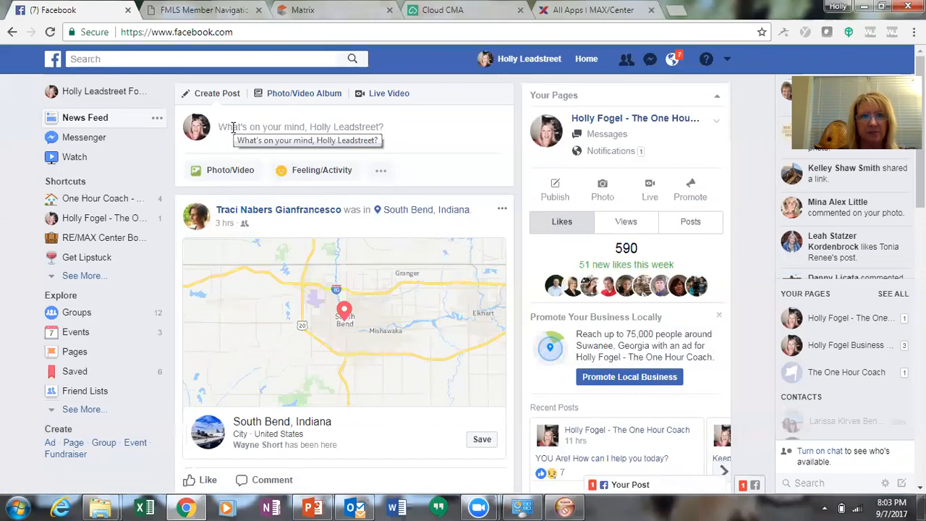
pyautogui.click(222, 127)
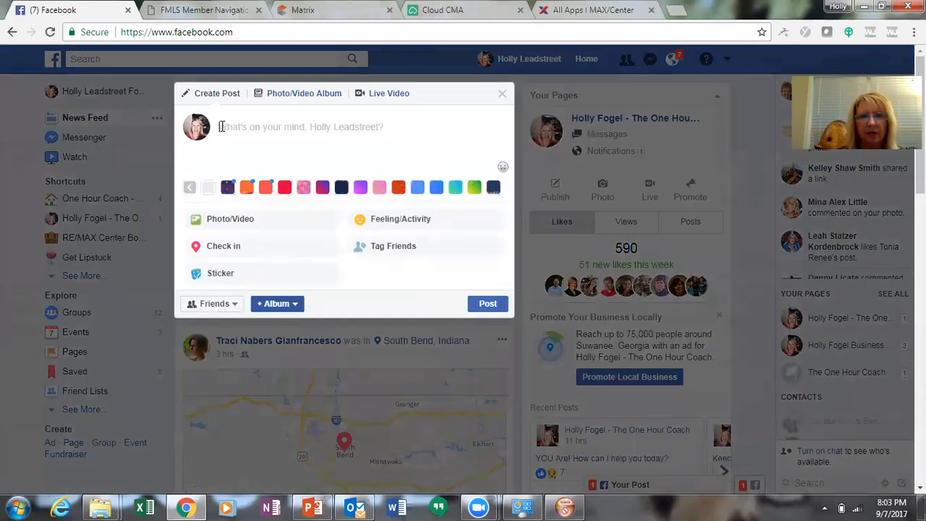
pyautogui.rightClick(222, 127)
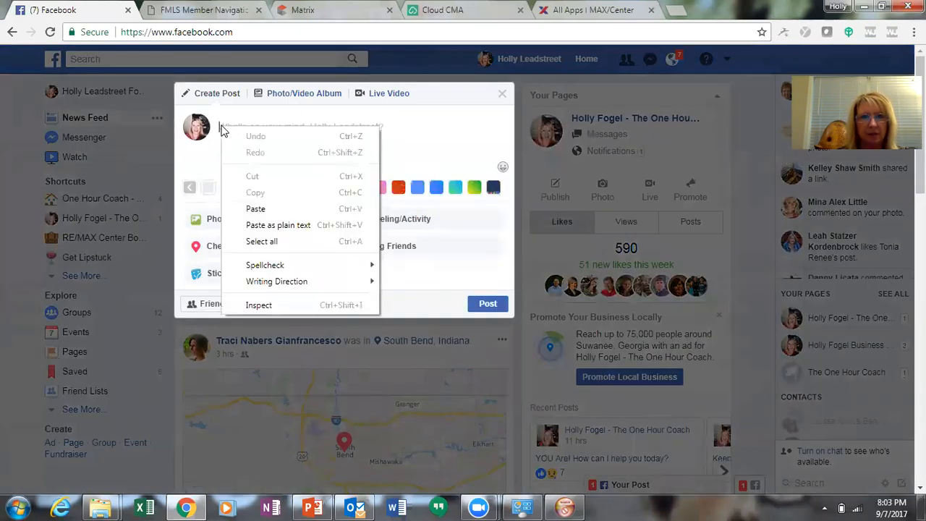
pyautogui.click(252, 208)
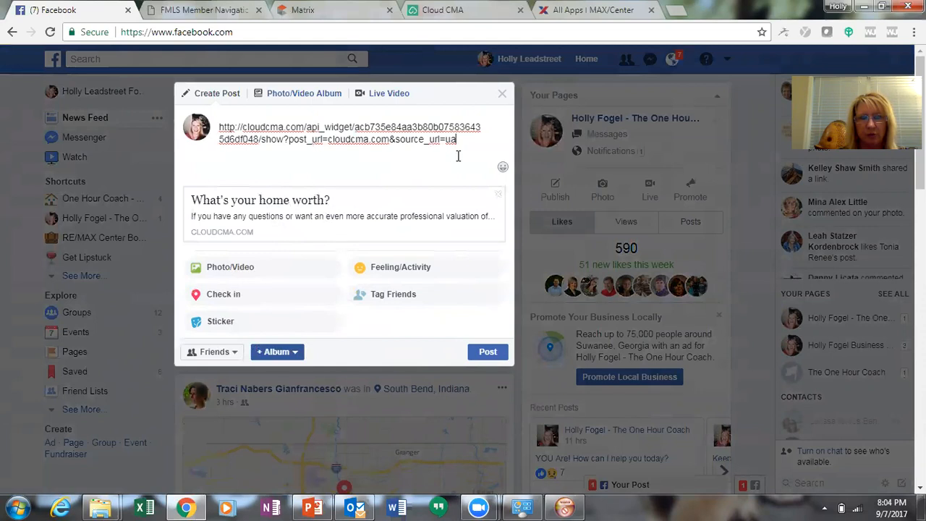
pyautogui.moveTo(466, 143); pyautogui.dragTo(218, 128)
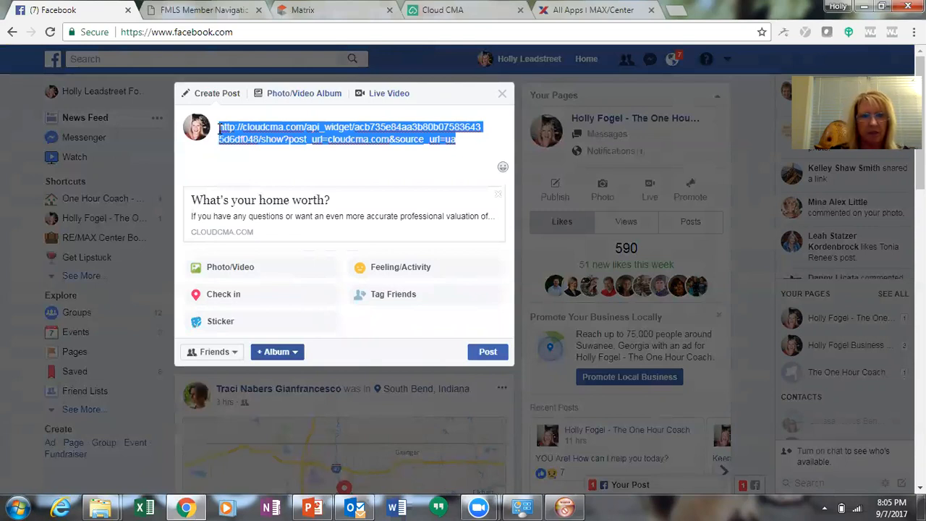
# Replace the link text with "Your Home May be in DEMAND! Click below for the recent neighborhood activity in YOUR community!"
pyautogui.write('Your Home May be in DEA')
pyautogui.press('BackSpace')
pyautogui.write('MAND! ')
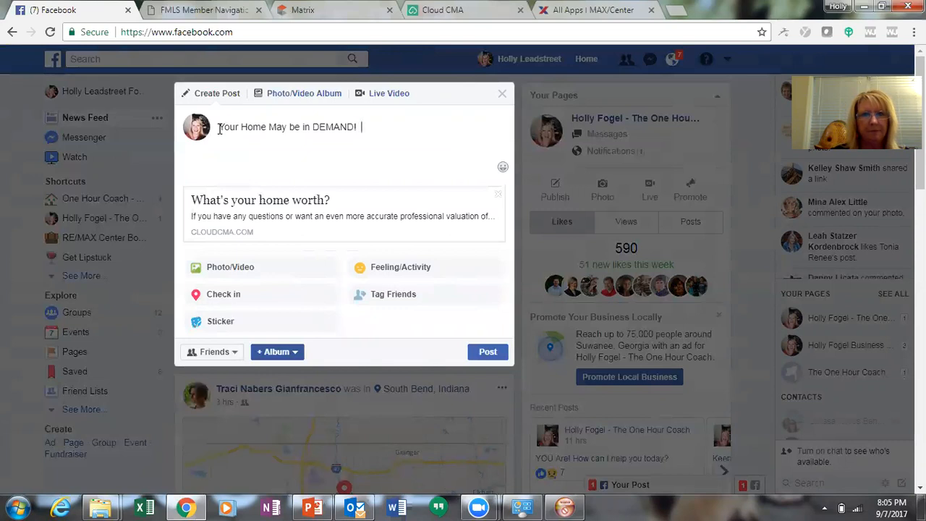
pyautogui.write('Click below for')
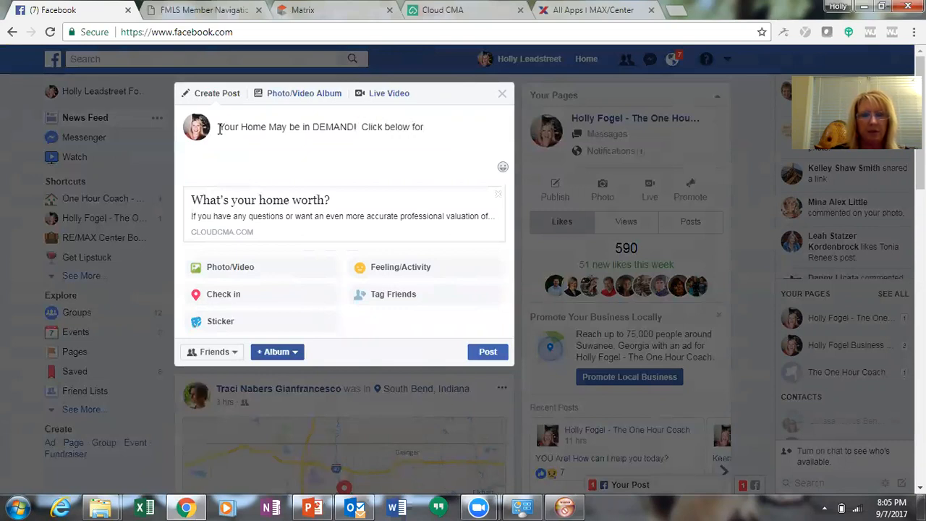
pyautogui.write(' the rece')
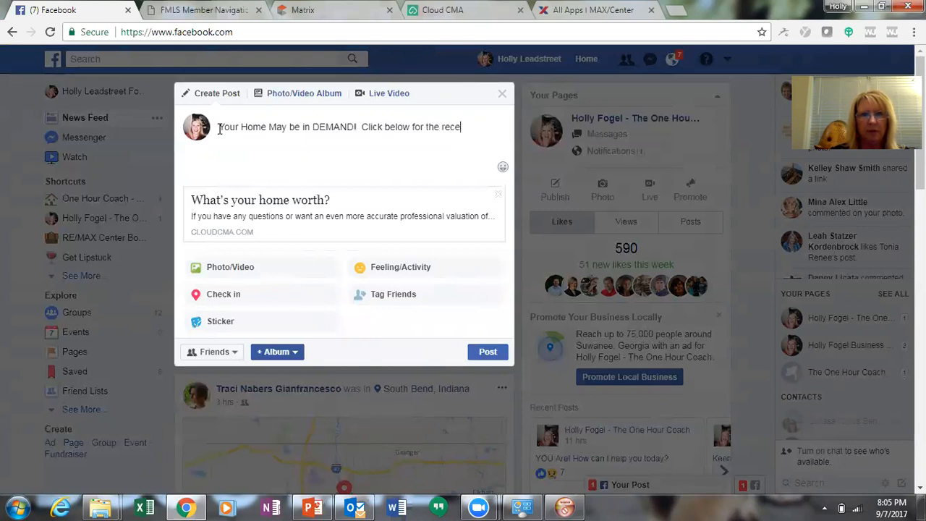
pyautogui.write('nt neighborho')
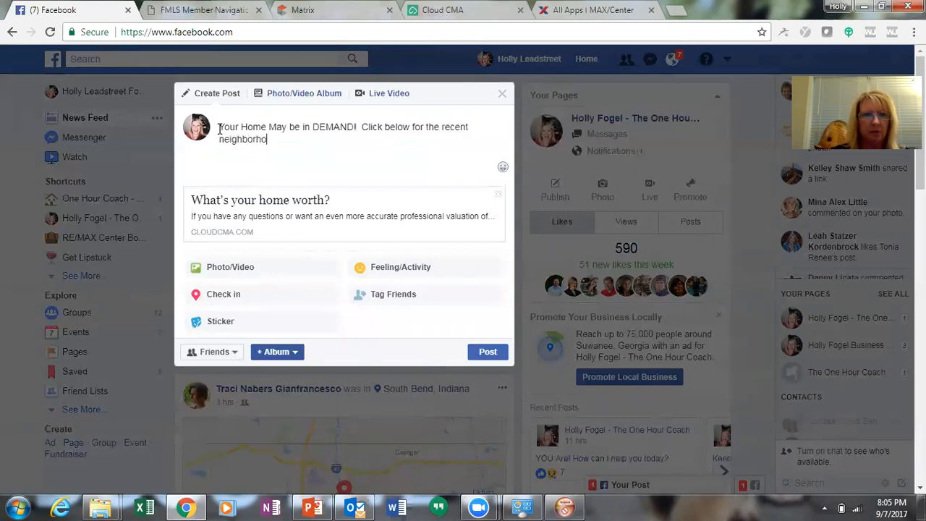
pyautogui.write('od activity in YOUR')
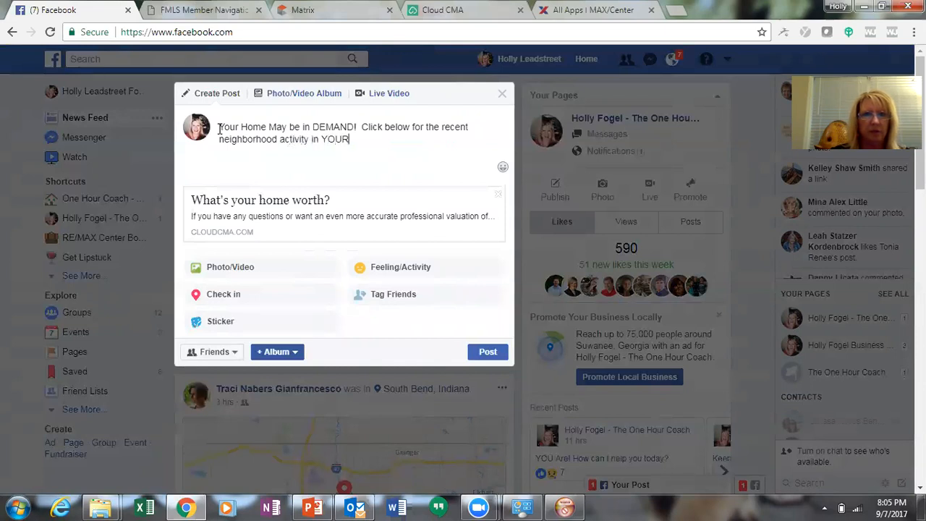
pyautogui.write(' community!')
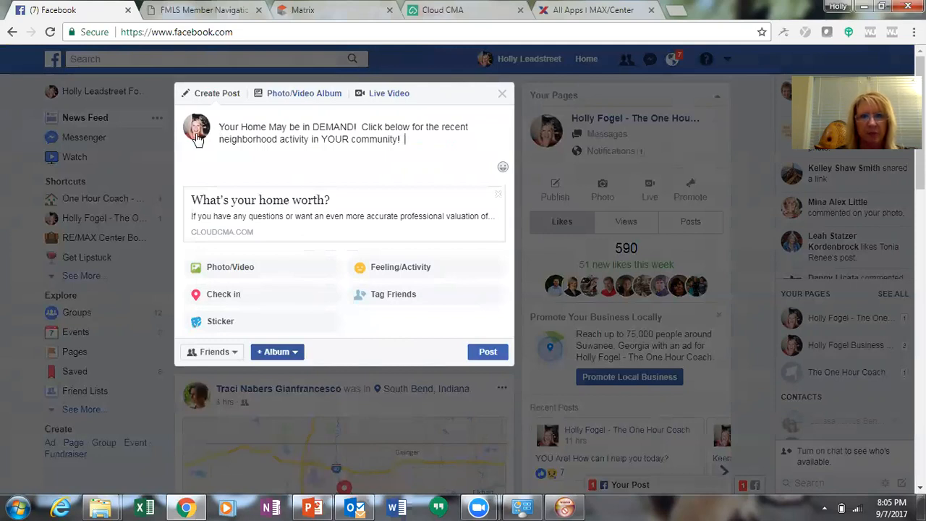
# Set the post's audience to Only me and publish it
pyautogui.click(235, 353)
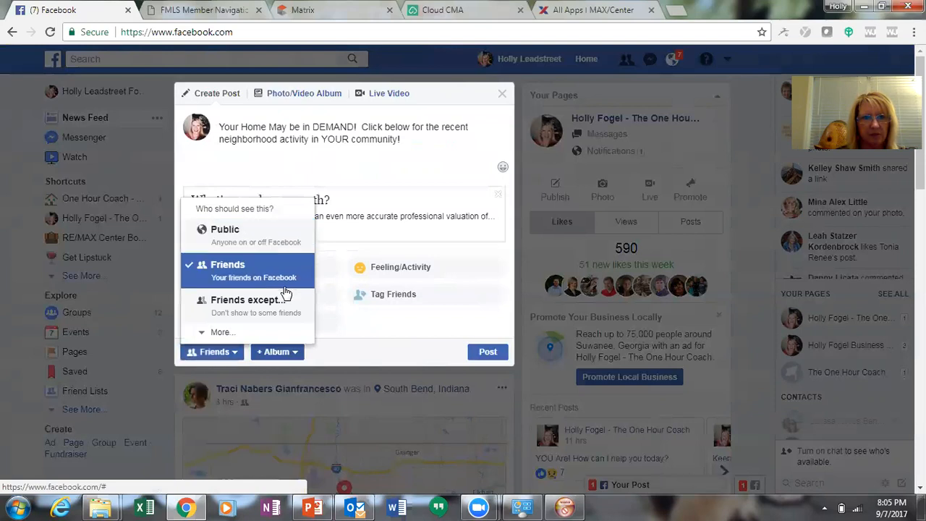
pyautogui.click(227, 334)
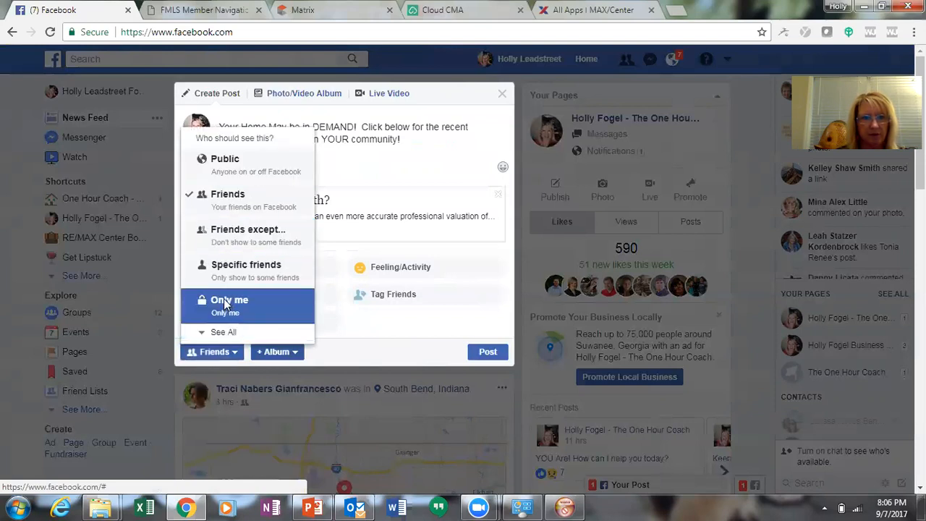
pyautogui.click(220, 301)
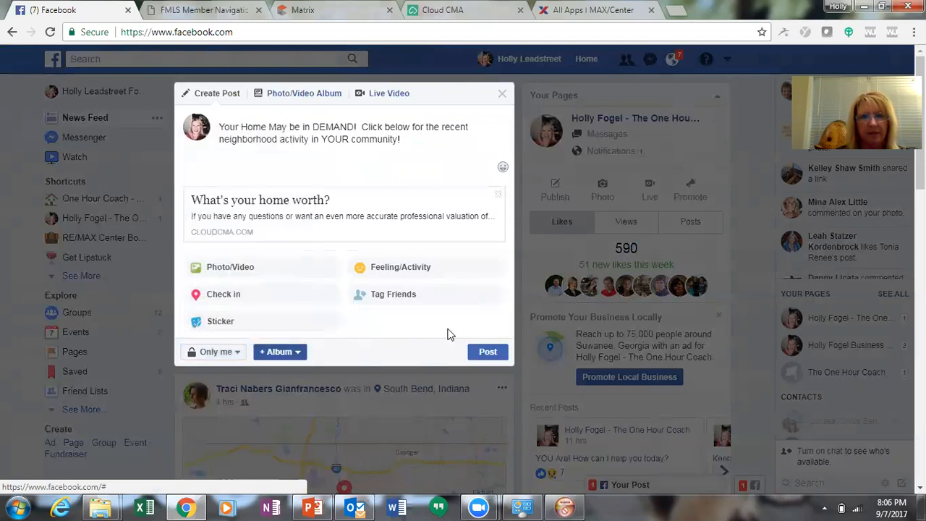
pyautogui.click(487, 351)
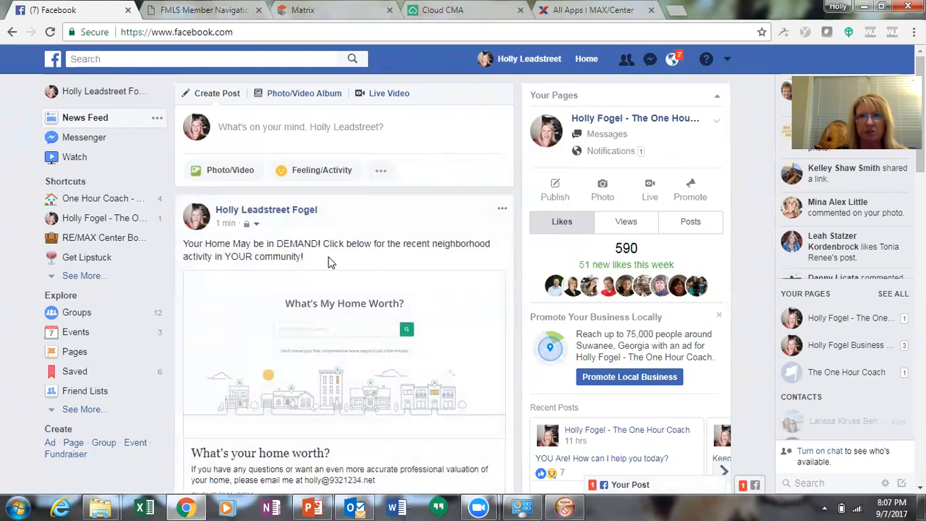
pyautogui.click(340, 322)
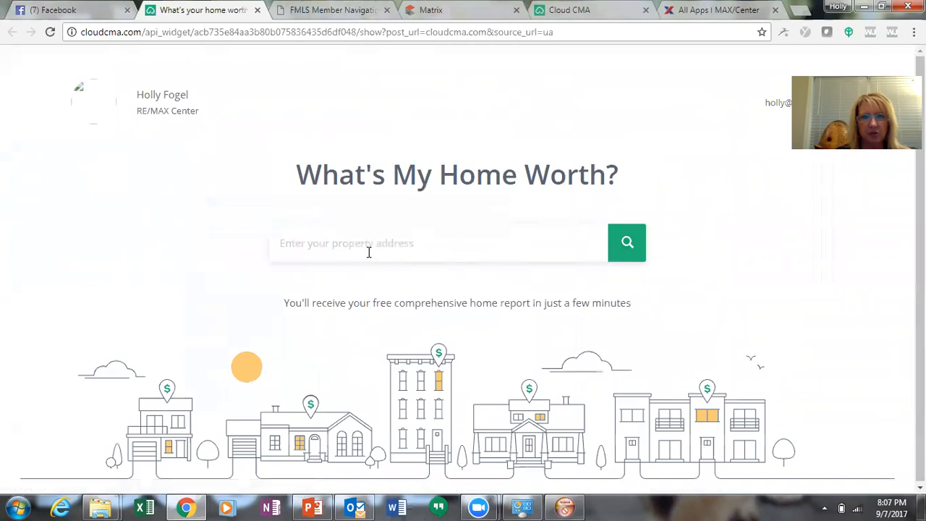
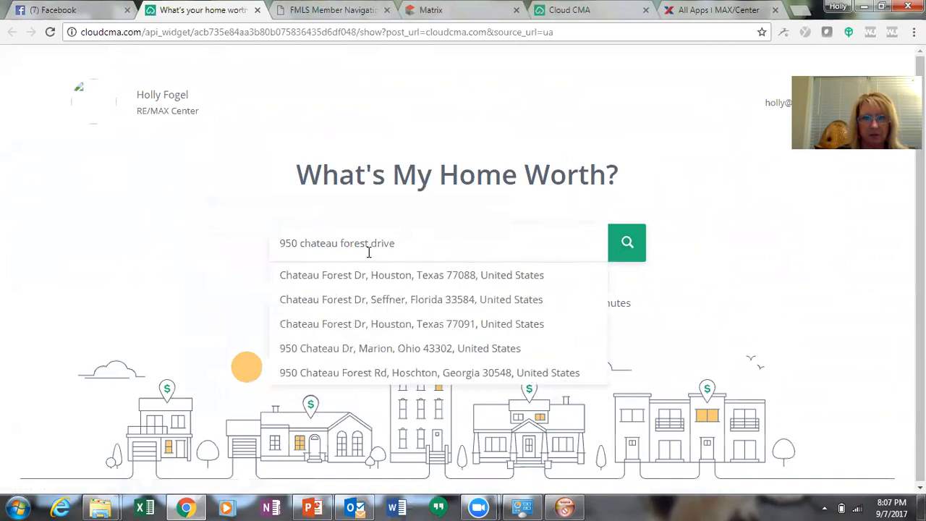
pyautogui.click(345, 375)
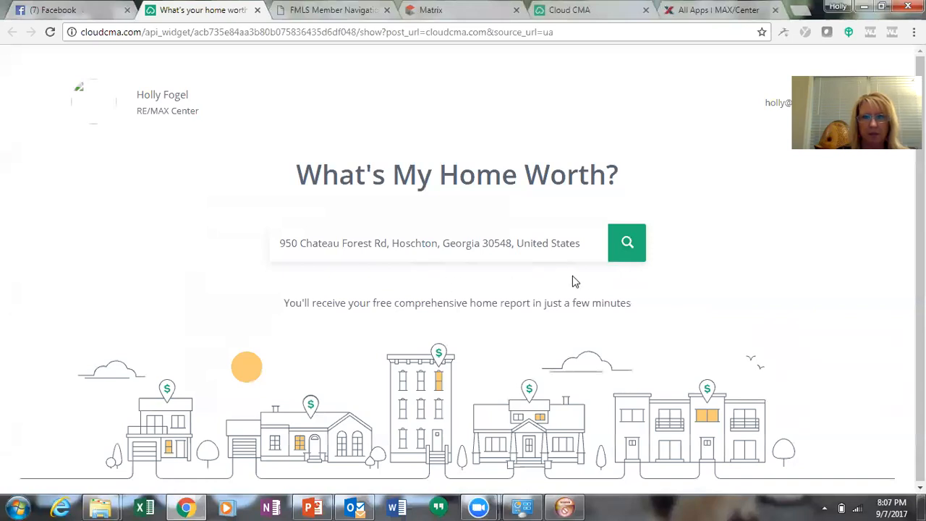
# Look up the home and request its valuation report with the lead's name and e-mail
pyautogui.click(632, 243)
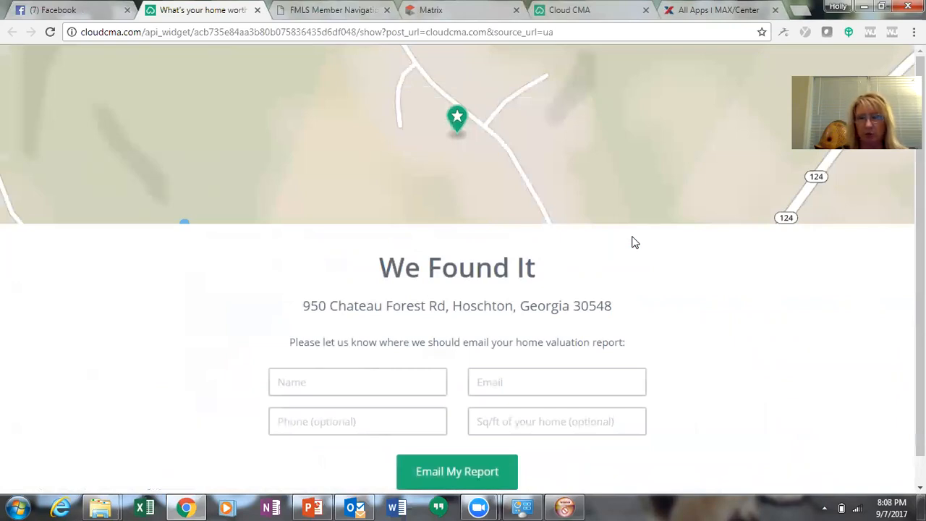
pyautogui.click(331, 376)
pyautogui.write('Holly')
pyautogui.press('Tab')
pyautogui.write('F')
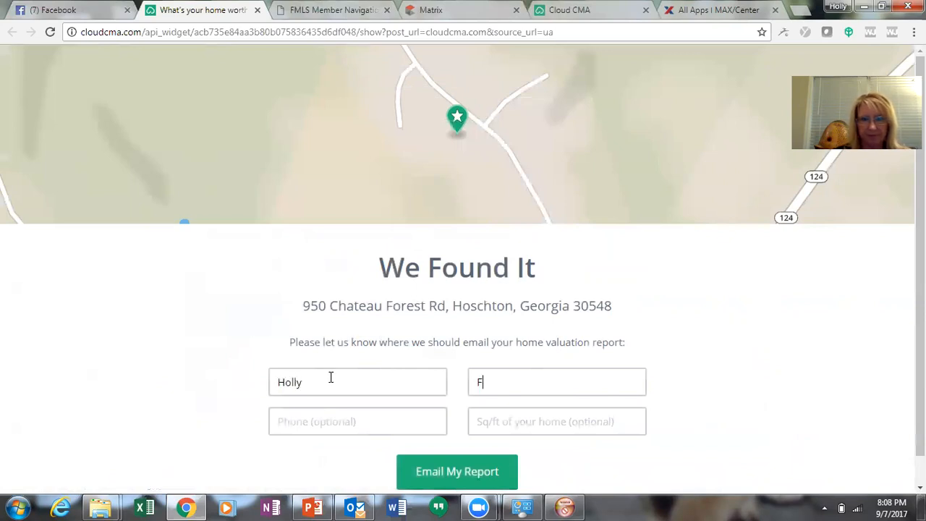
pyautogui.press('BackSpace')
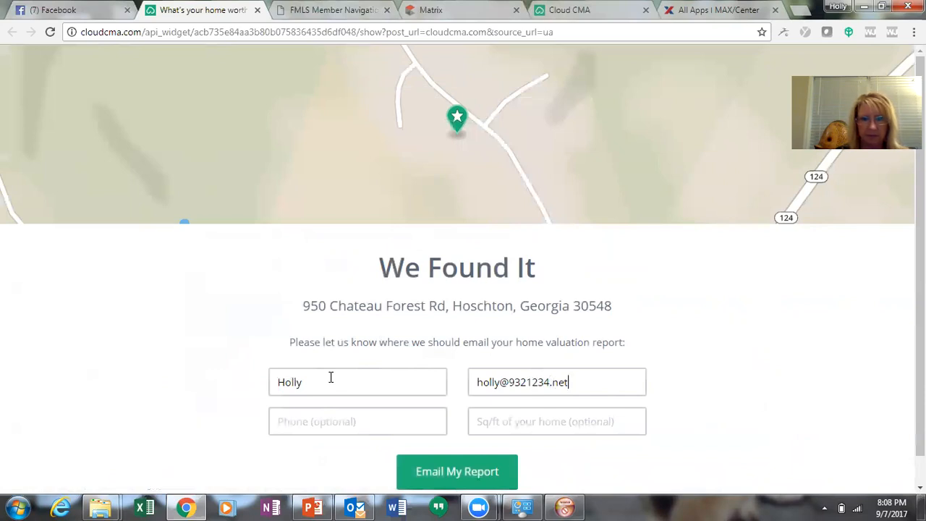
pyautogui.click(326, 423)
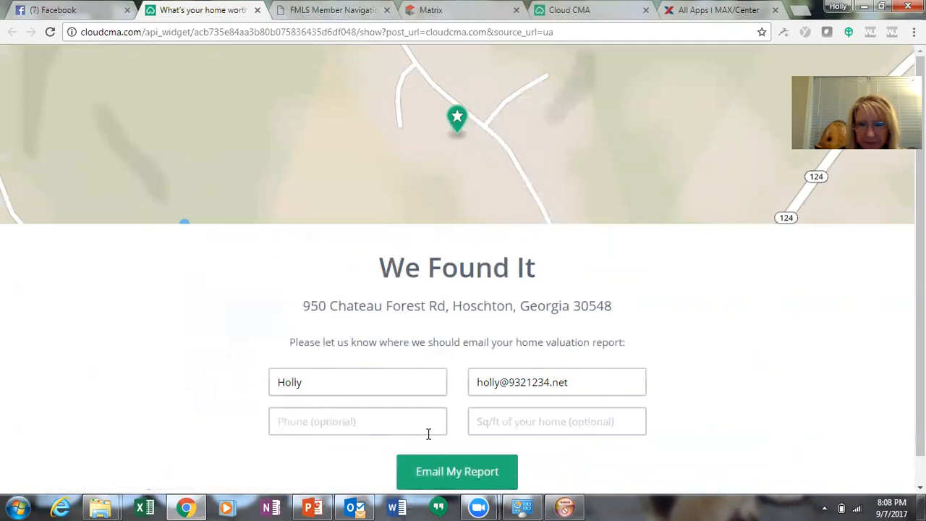
pyautogui.click(491, 421)
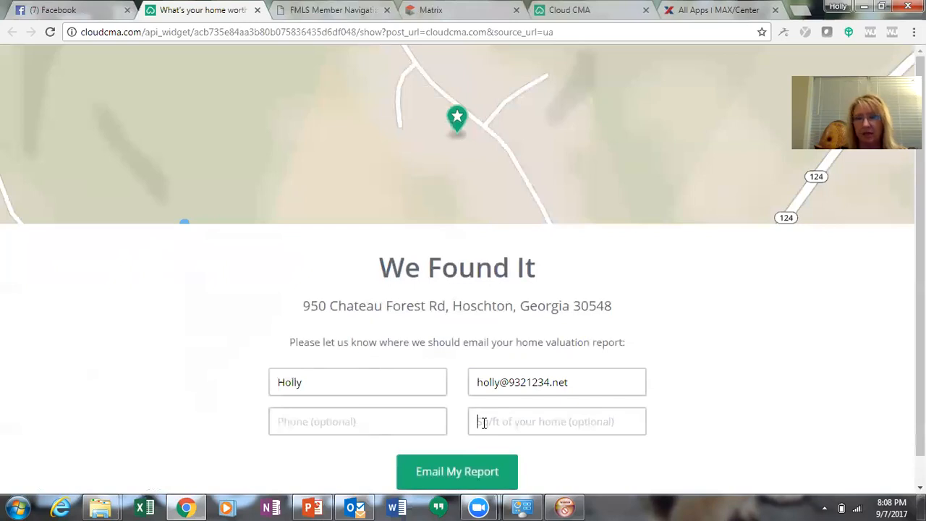
pyautogui.click(436, 474)
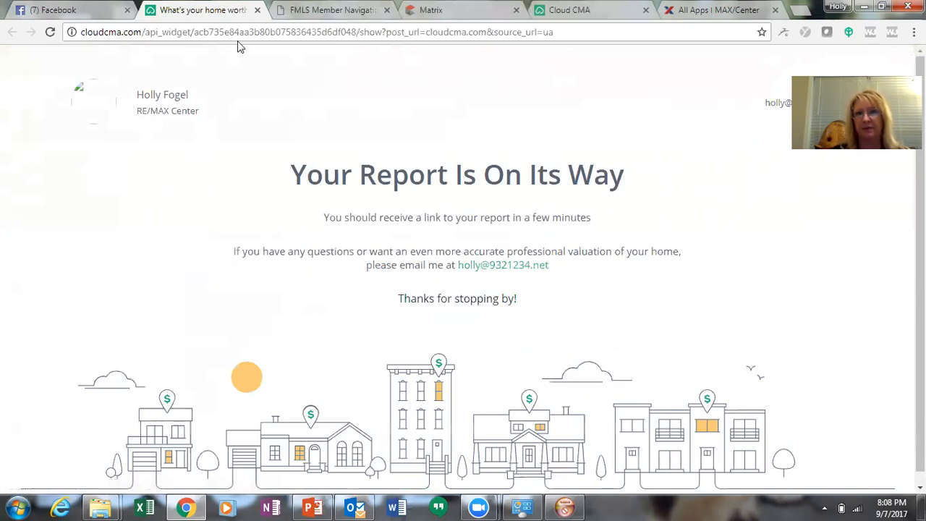
# Close the home-worth tab and switch to Outlook to check for the report email
pyautogui.click(257, 10)
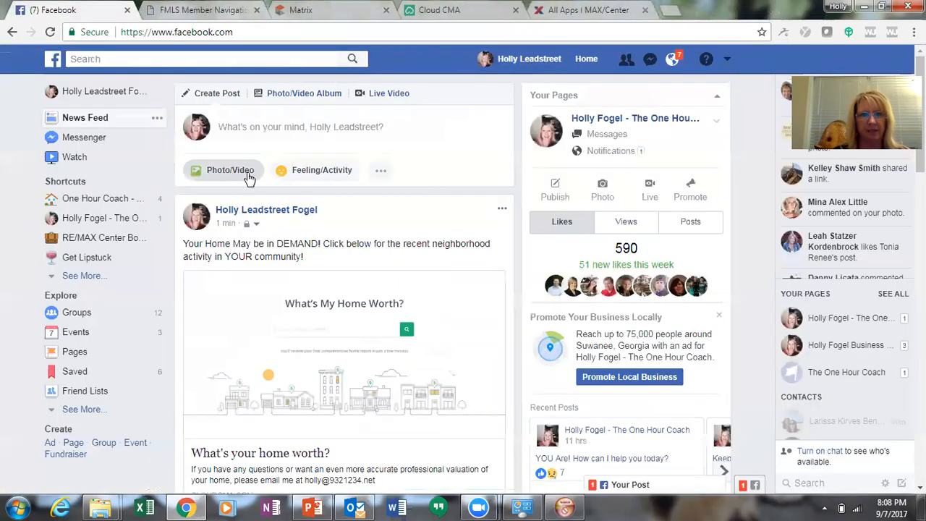
pyautogui.click(354, 506)
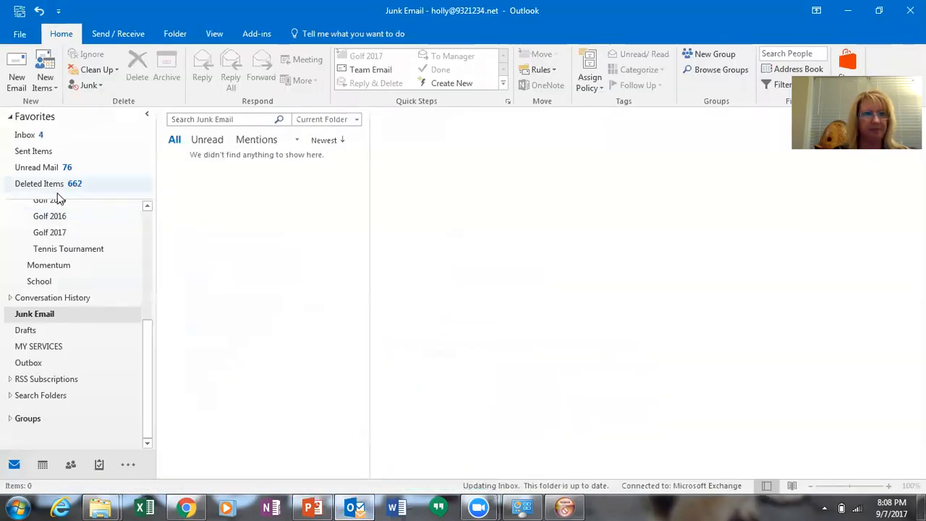
# In the Inbox, view the 'Your Complimentary CMA' email, then read the 'You have a new lead!' alert
pyautogui.click(40, 135)
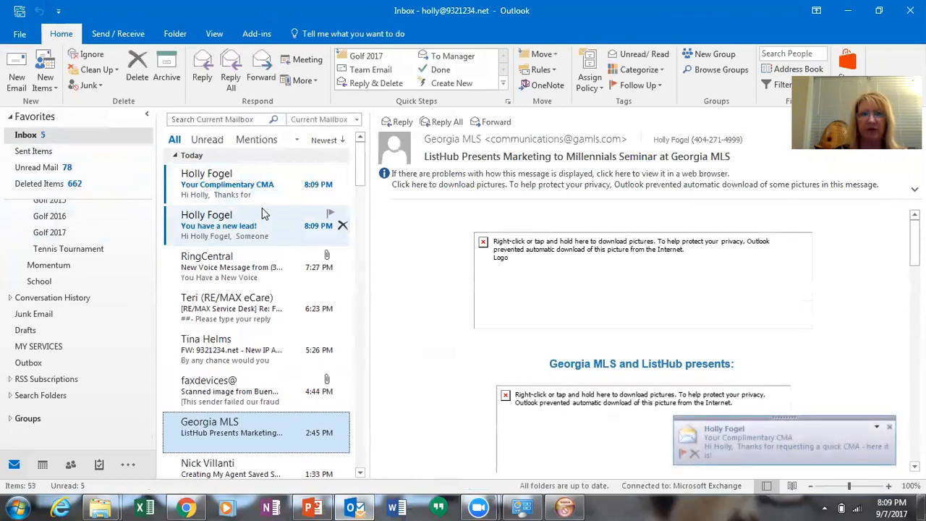
pyautogui.click(233, 187)
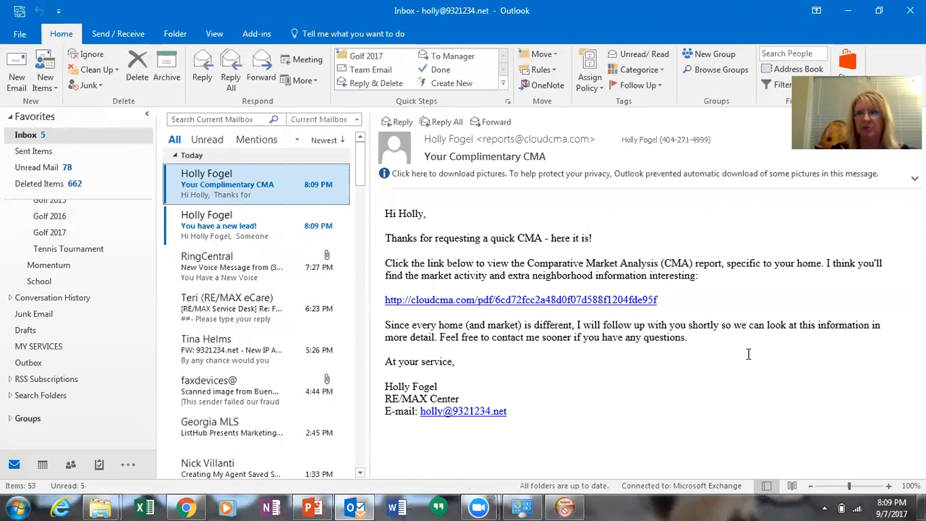
pyautogui.click(671, 230)
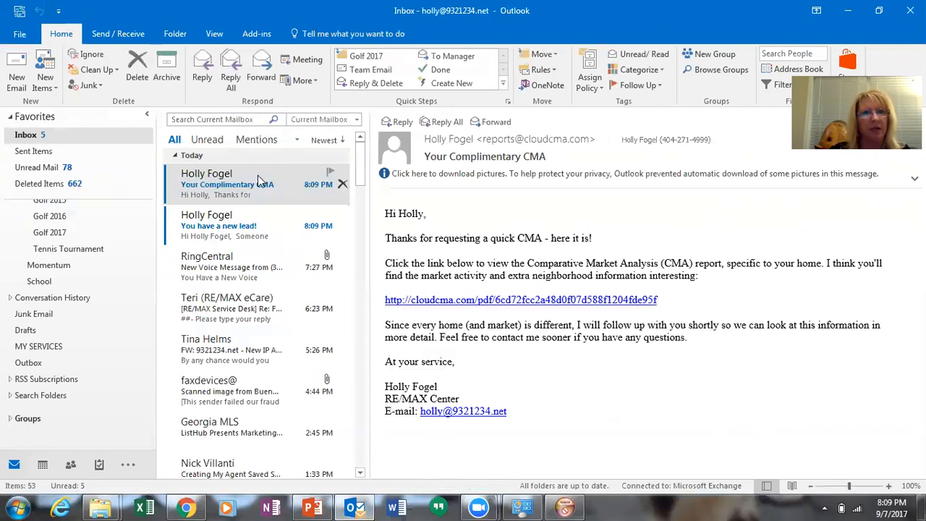
pyautogui.click(246, 228)
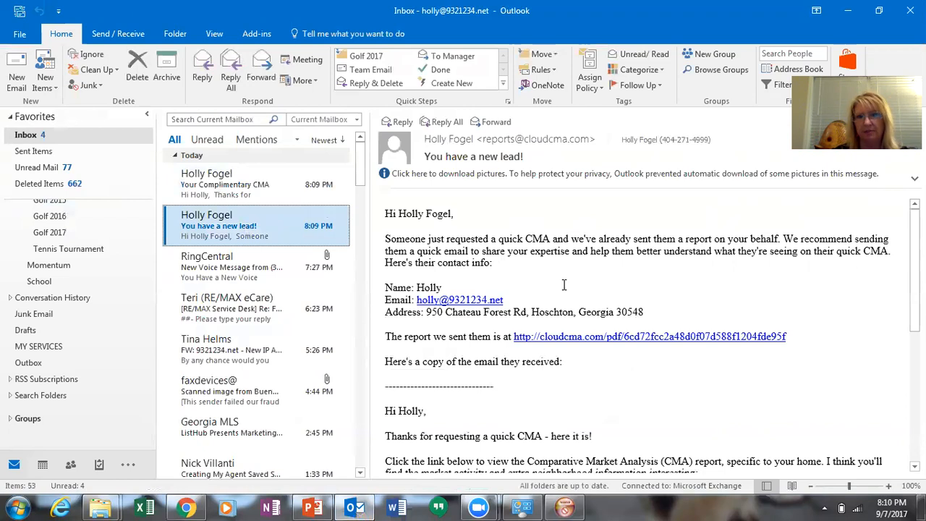
# Open the lead email's cloudcma.com link to view the 28-page Quick CMA PDF
pyautogui.click(678, 338)
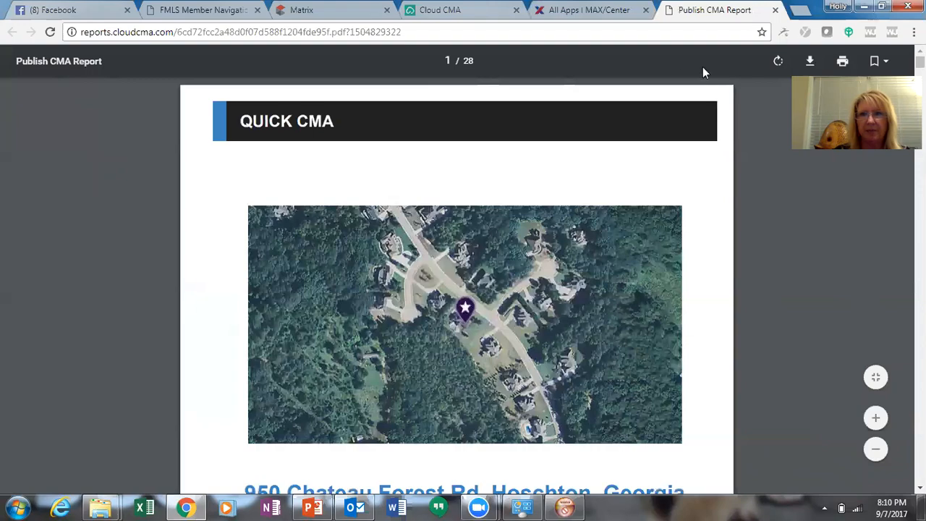
# Review the CMA report down to page 28, 'Why You Need a Real Estate Professional', then close its tab
pyautogui.scroll(-5, 877, 258)
pyautogui.scroll(-12, 456, 285)
pyautogui.scroll(-15, 457, 286)
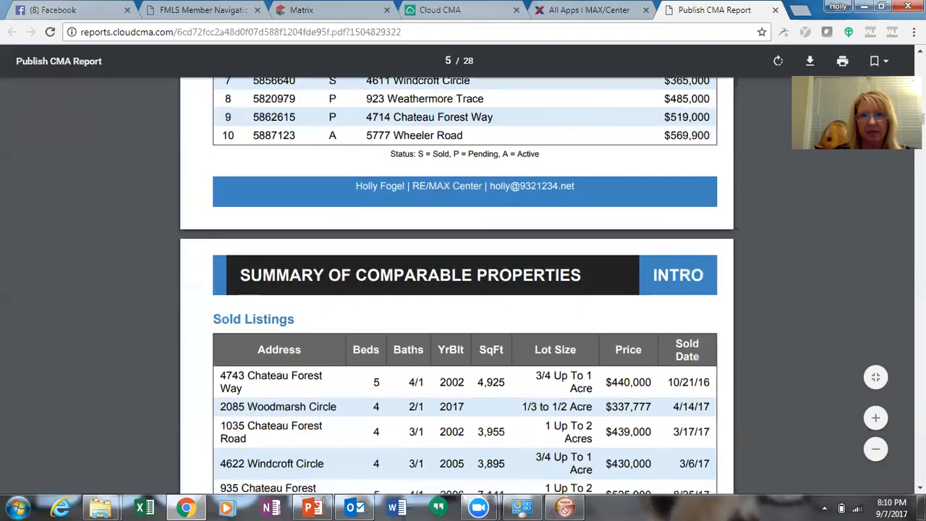
pyautogui.scroll(-5, 457, 286)
pyautogui.scroll(-20, 456, 286)
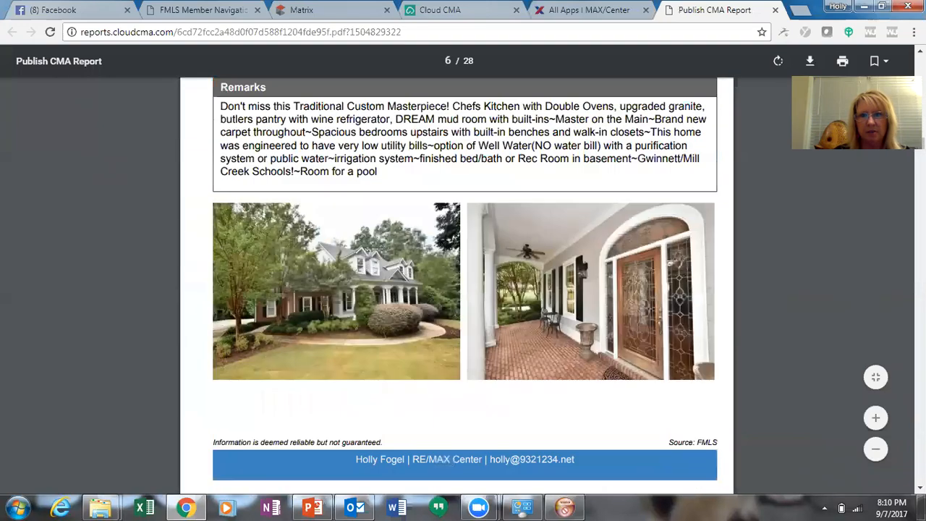
pyautogui.scroll(-20, 456, 286)
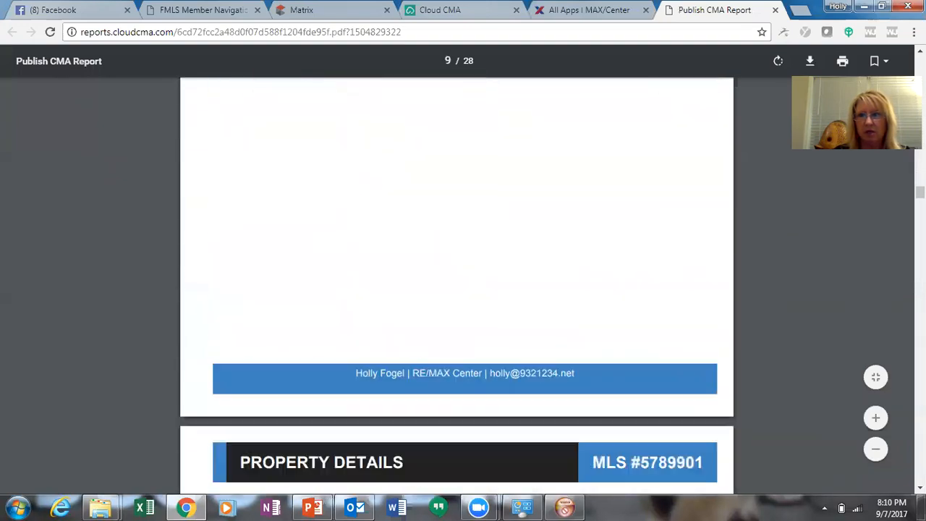
pyautogui.scroll(-13, 457, 286)
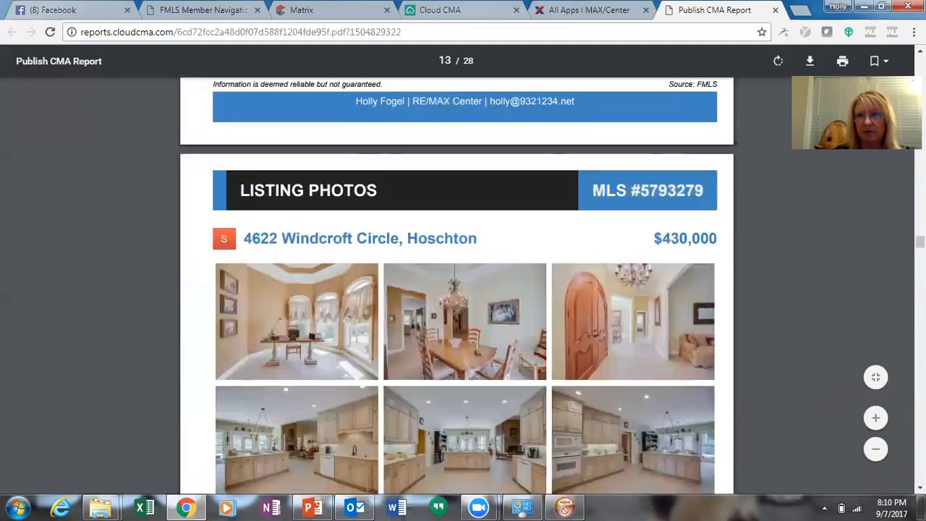
pyautogui.scroll(-20, 456, 286)
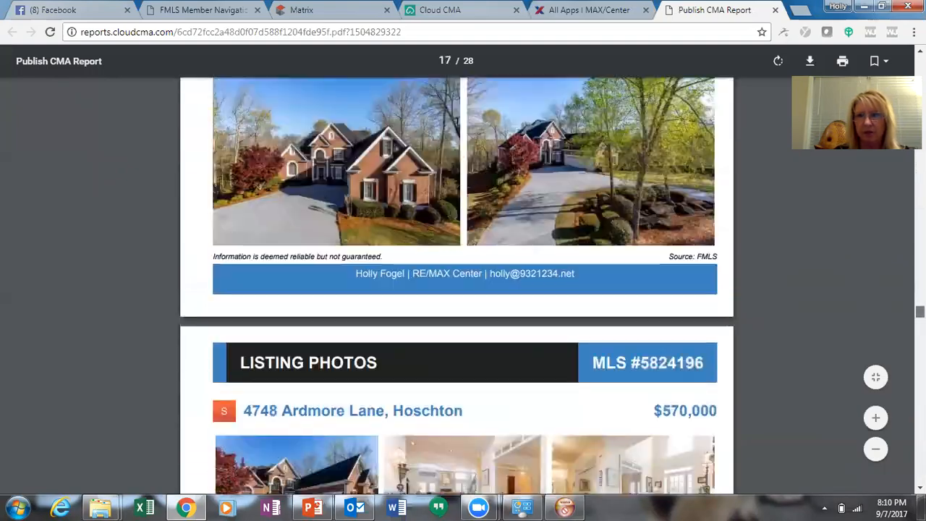
pyautogui.scroll(-10, 456, 286)
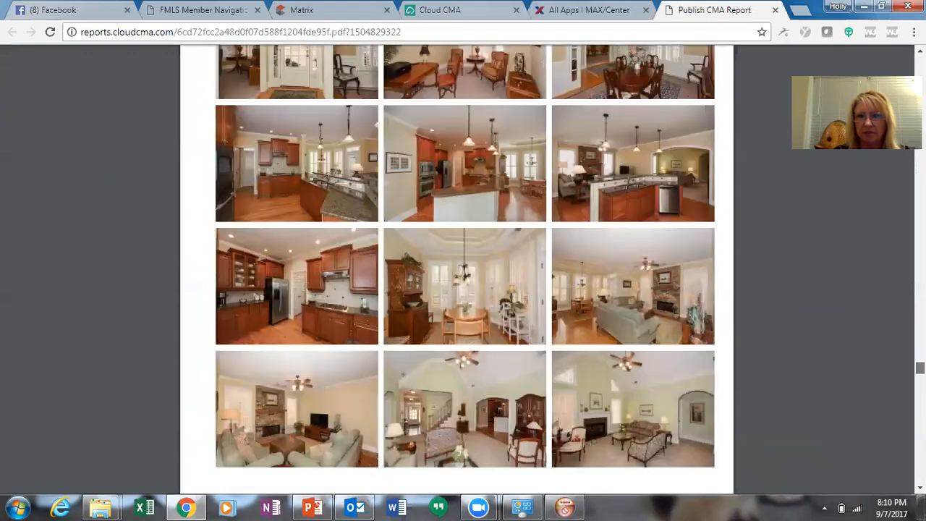
pyautogui.scroll(-13, 457, 285)
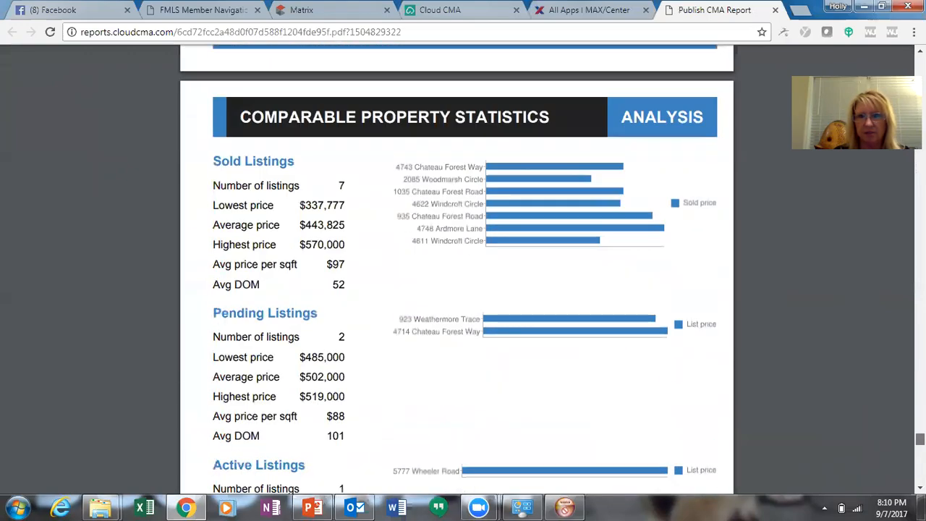
pyautogui.scroll(3, 456, 286)
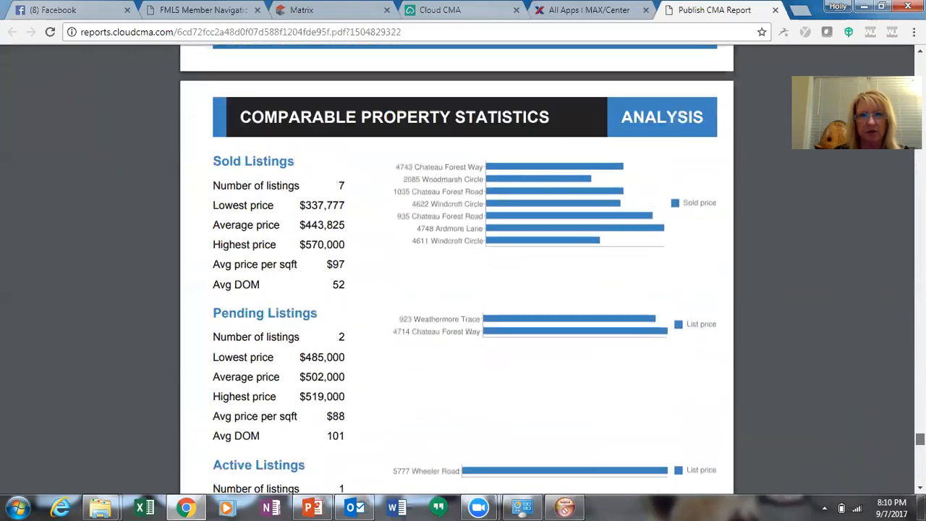
pyautogui.scroll(-11, 457, 285)
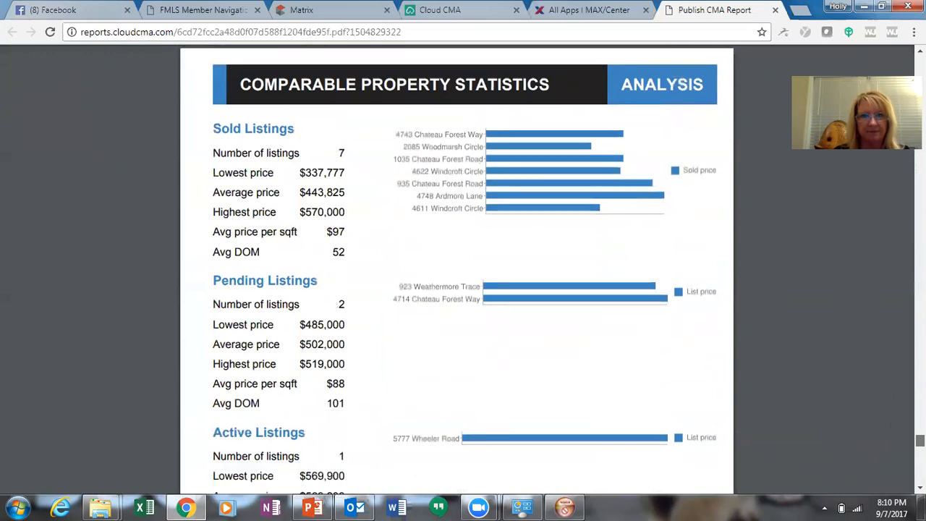
pyautogui.scroll(-1, 456, 286)
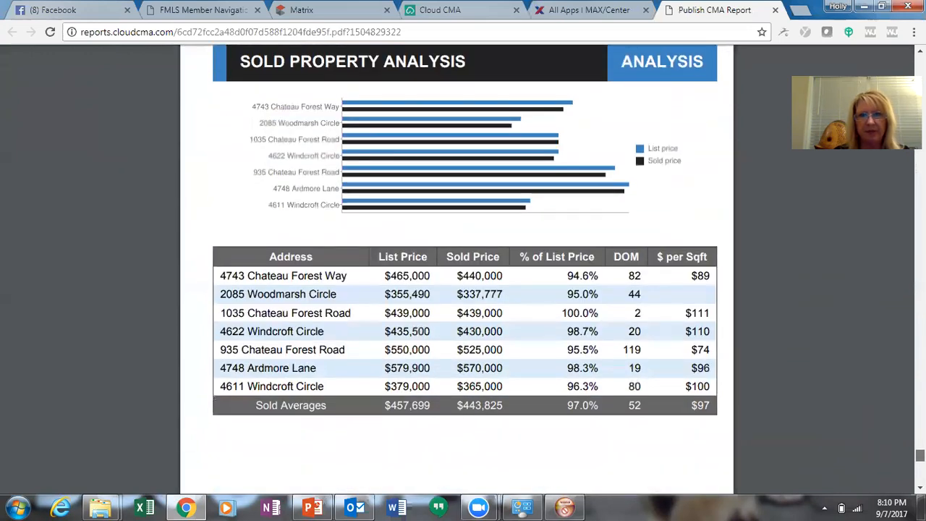
pyautogui.scroll(-3, 456, 285)
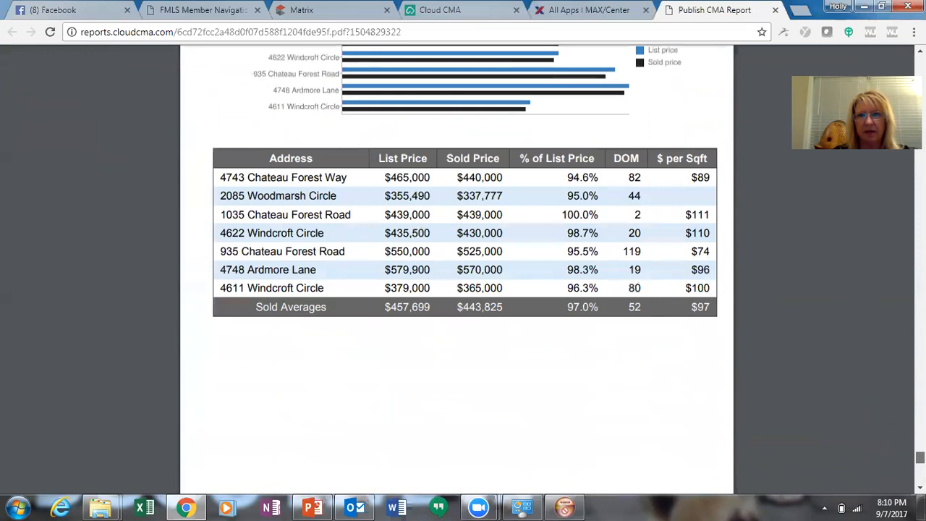
pyautogui.scroll(-8, 456, 286)
pyautogui.scroll(-4, 456, 285)
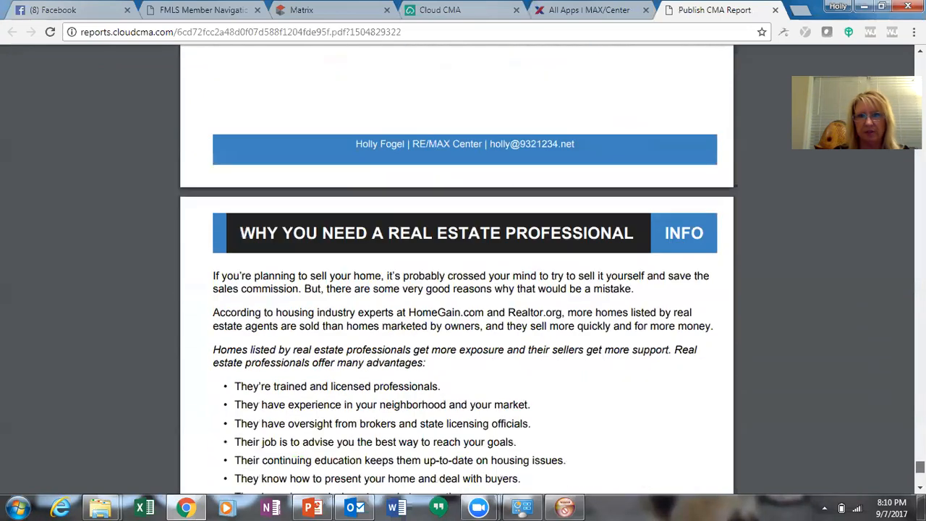
pyautogui.scroll(-4, 456, 286)
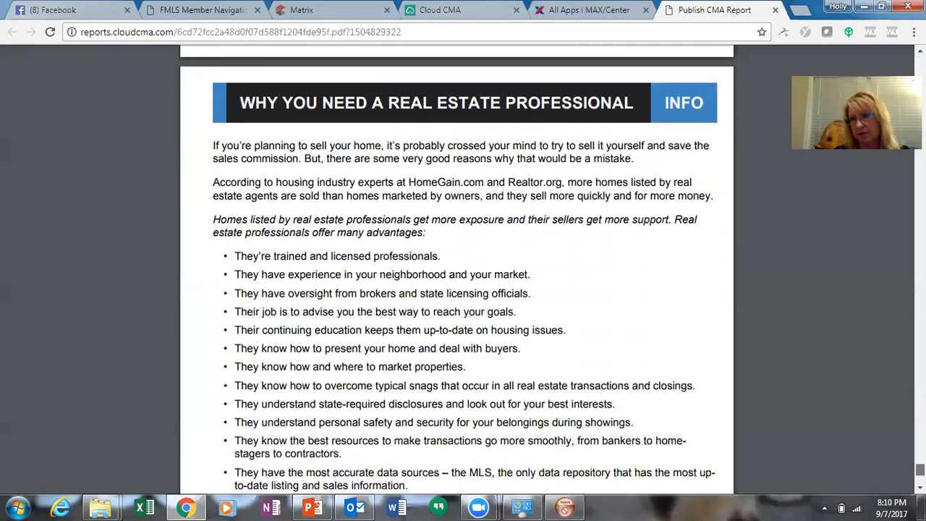
pyautogui.click(775, 11)
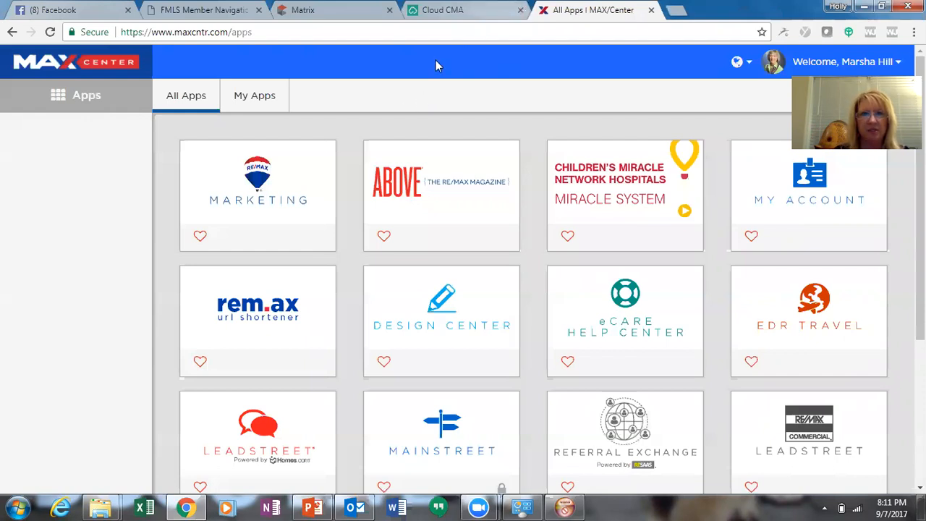
# Close the Matrix tab and sign in to the rem.ax shortener with the RE/MAX e-mail and password
pyautogui.click(389, 10)
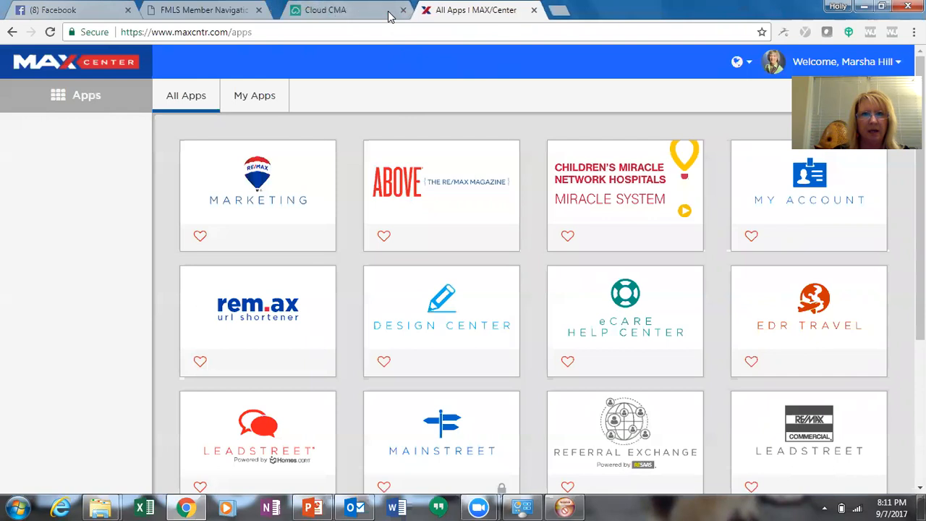
pyautogui.click(263, 342)
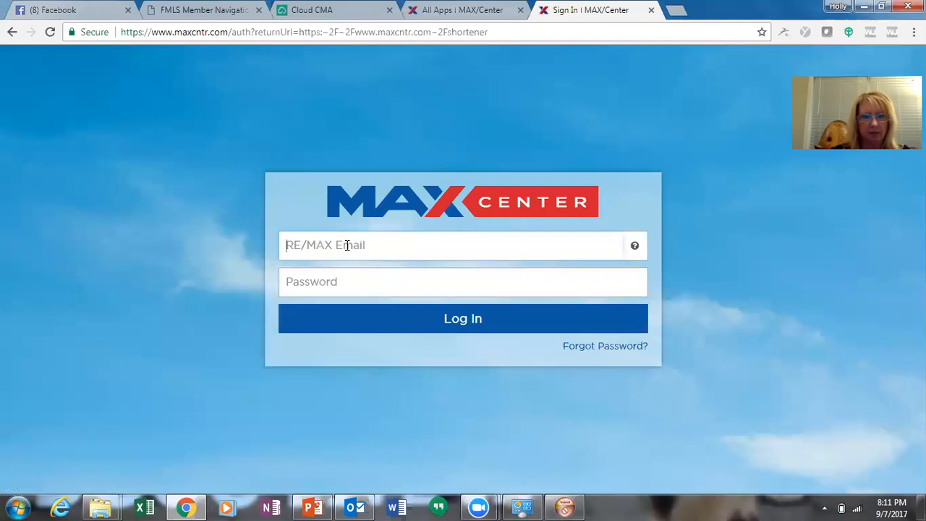
pyautogui.press('Tab')
pyautogui.write('******')
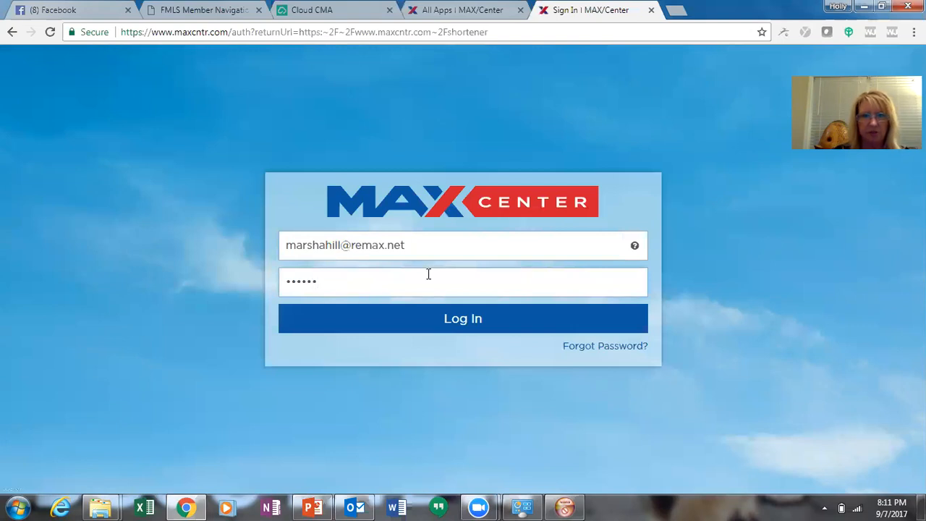
pyautogui.click(442, 319)
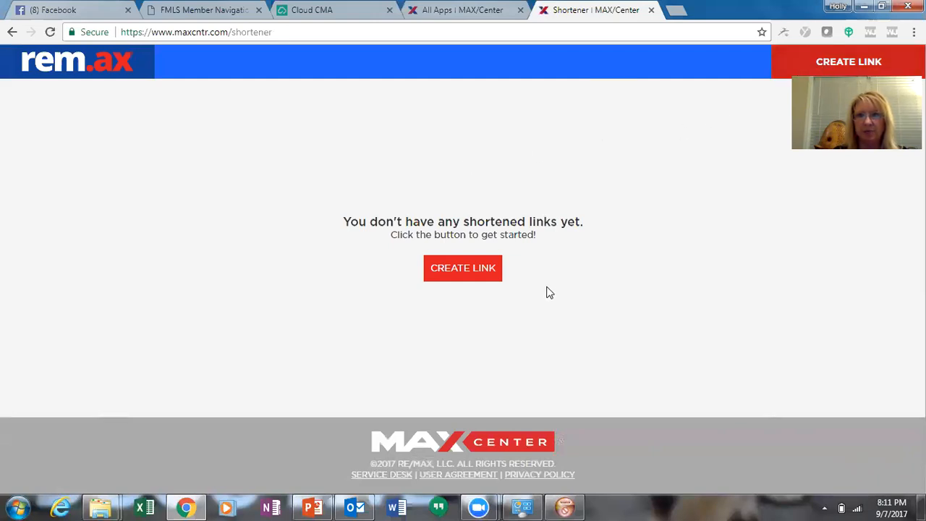
pyautogui.click(460, 271)
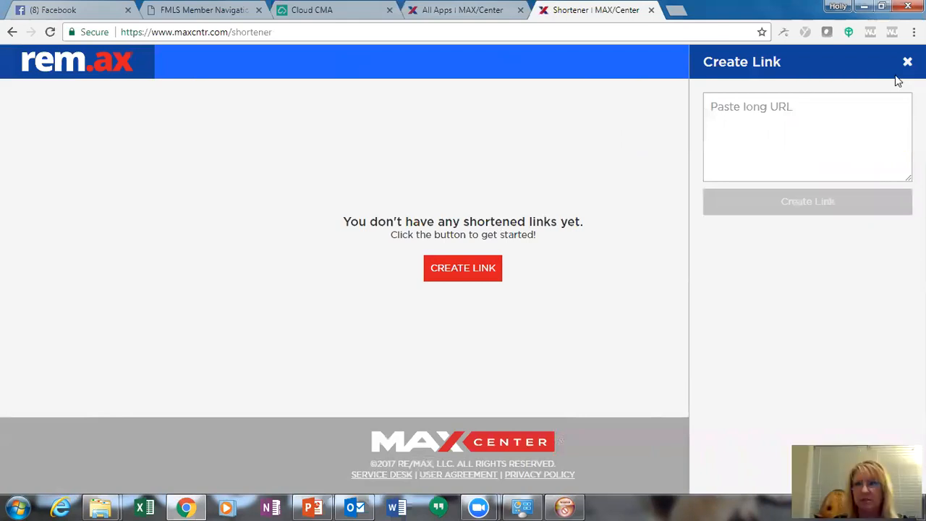
pyautogui.click(719, 107)
pyautogui.rightClick(718, 108)
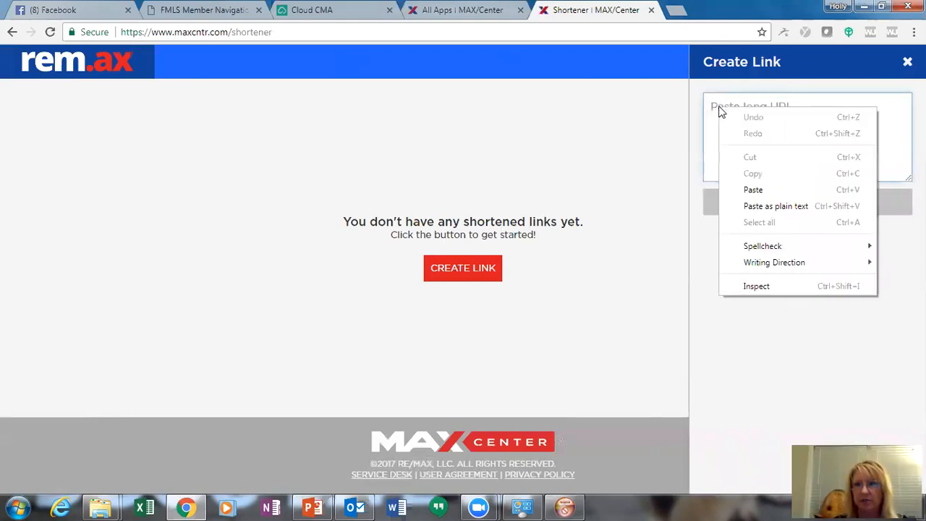
pyautogui.click(752, 189)
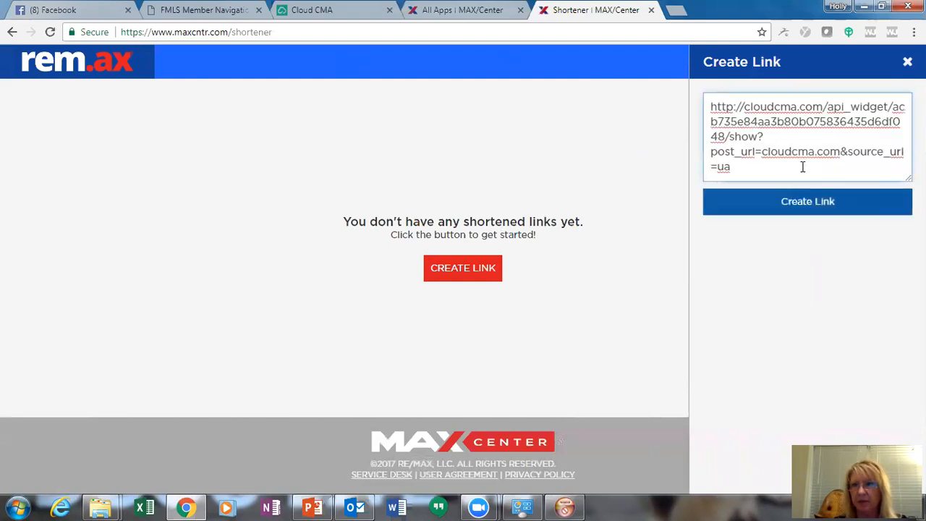
pyautogui.click(786, 203)
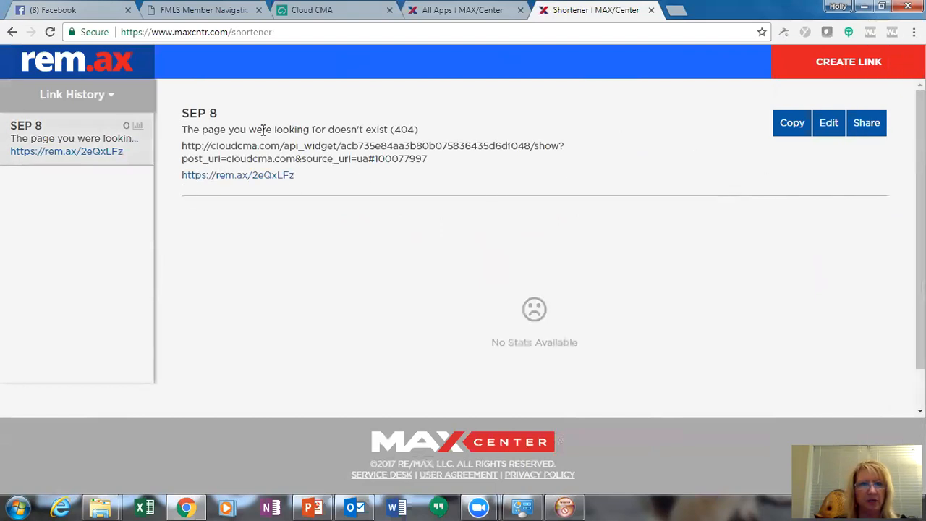
pyautogui.moveTo(303, 183); pyautogui.dragTo(288, 184)
pyautogui.click(265, 186)
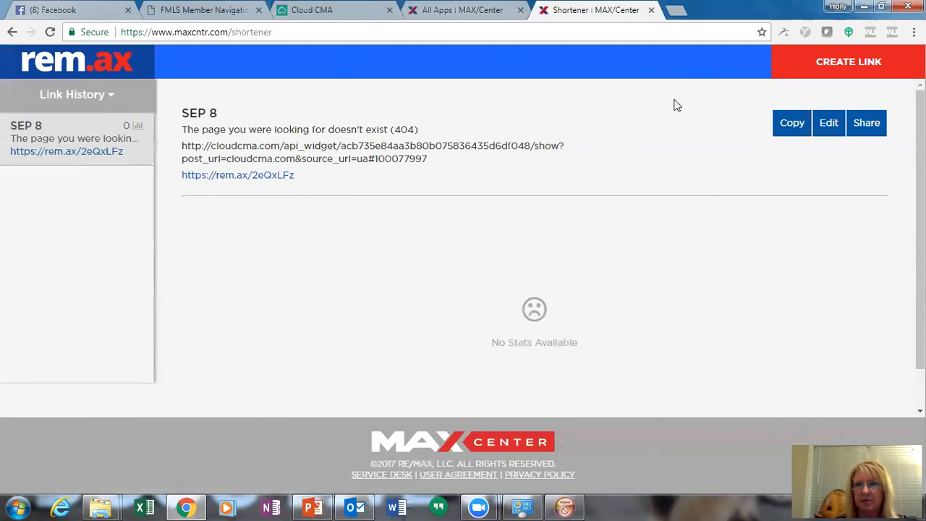
# Replace the 2eQxLFz alias with the agent's name plus 'cma', then copy the short link
pyautogui.click(824, 126)
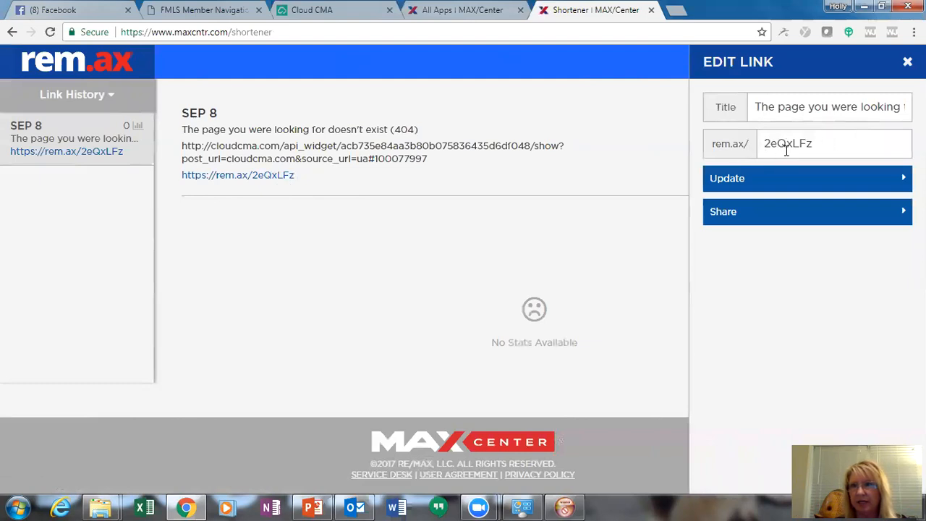
pyautogui.click(817, 144)
pyautogui.moveTo(817, 143); pyautogui.dragTo(760, 144)
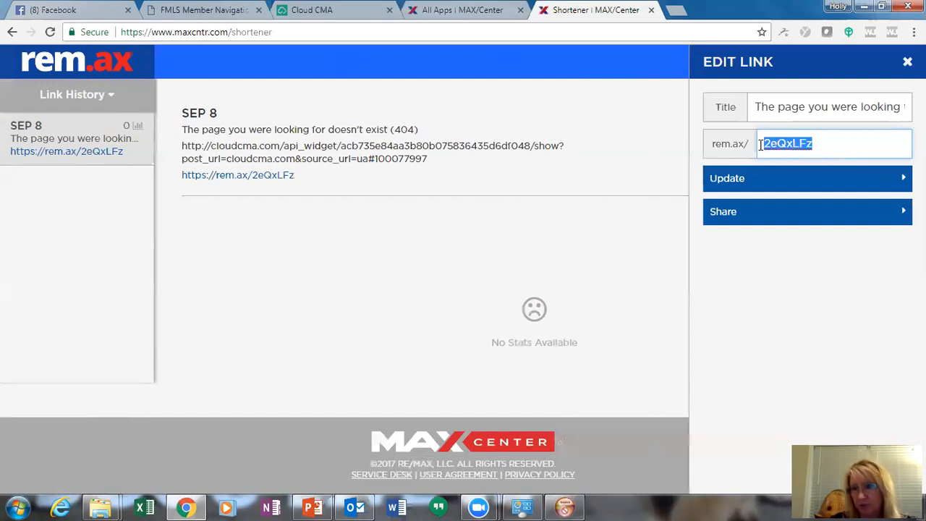
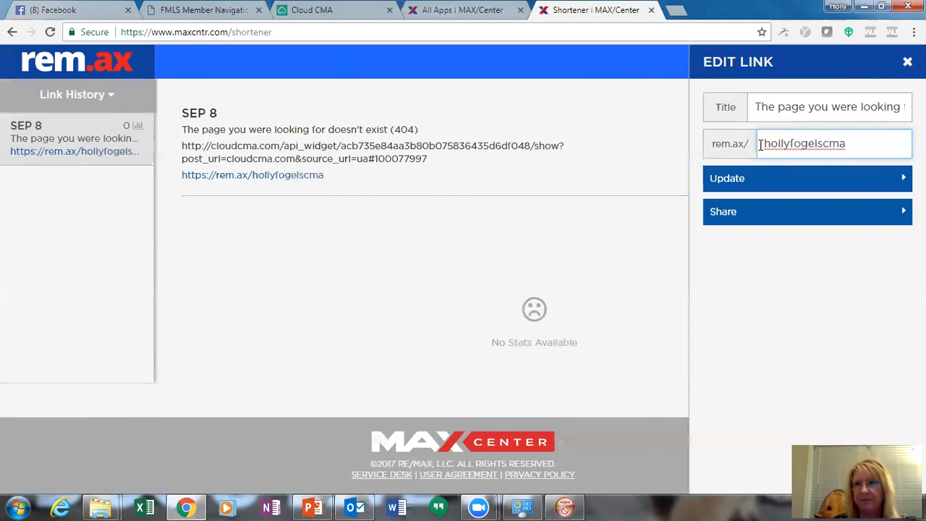
pyautogui.click(746, 186)
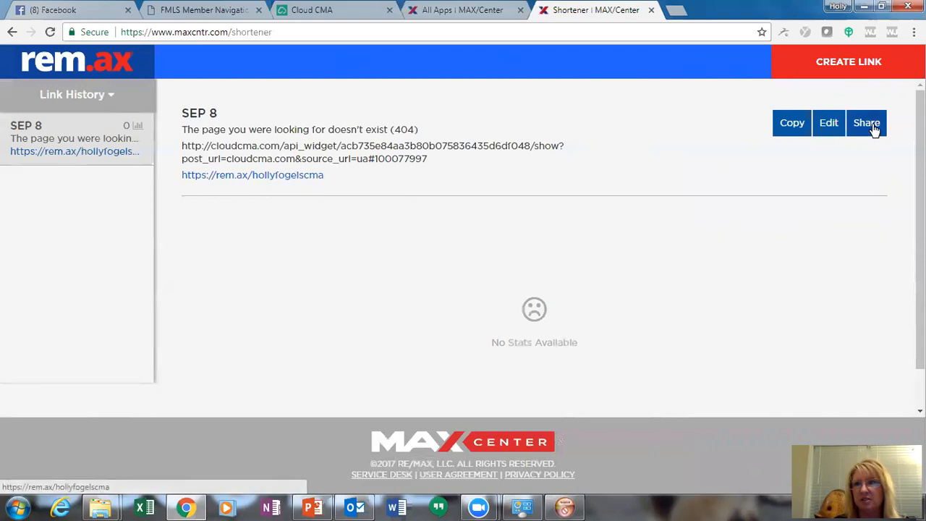
pyautogui.click(791, 125)
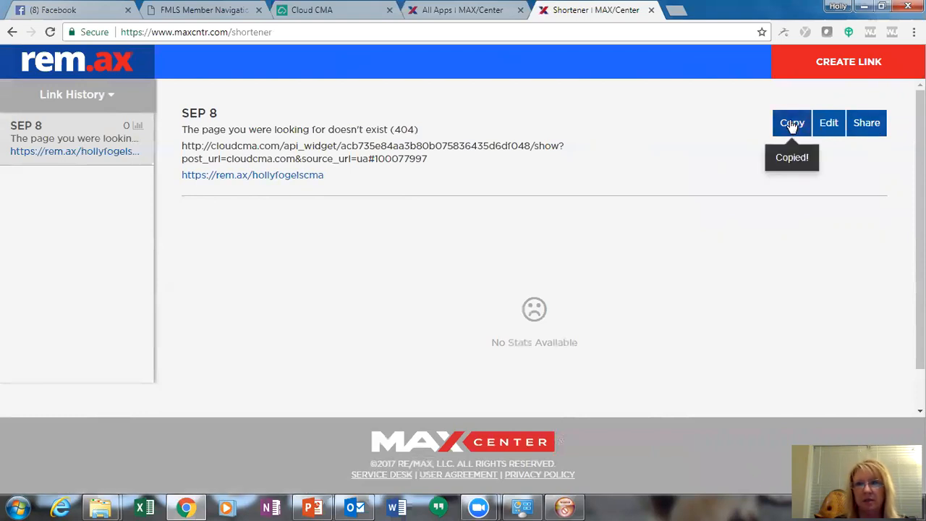
# Publish a Facebook post containing the pasted custom rem.ax short link
pyautogui.click(72, 11)
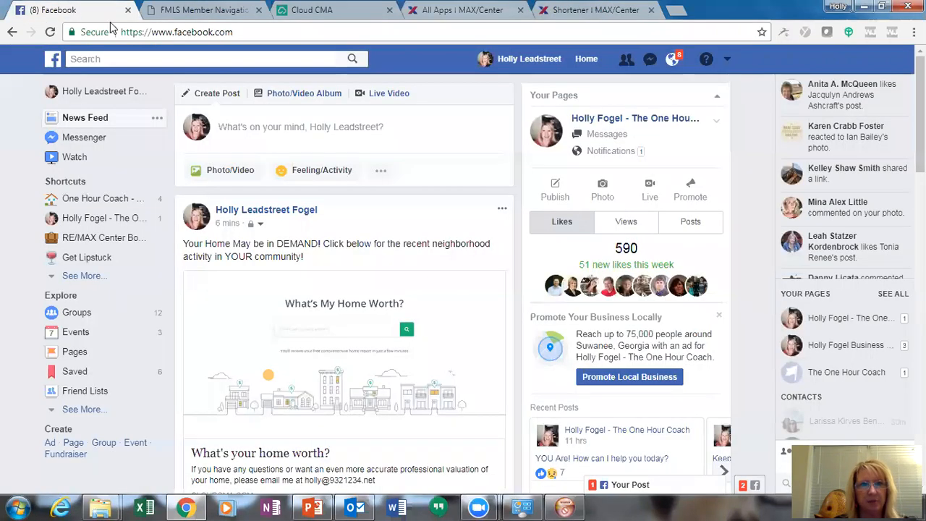
pyautogui.click(229, 128)
pyautogui.rightClick(228, 128)
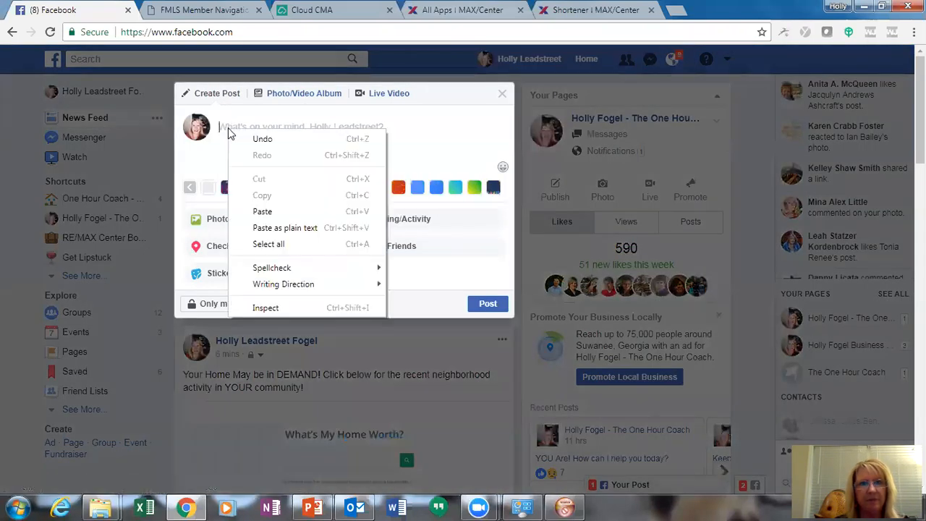
pyautogui.click(261, 210)
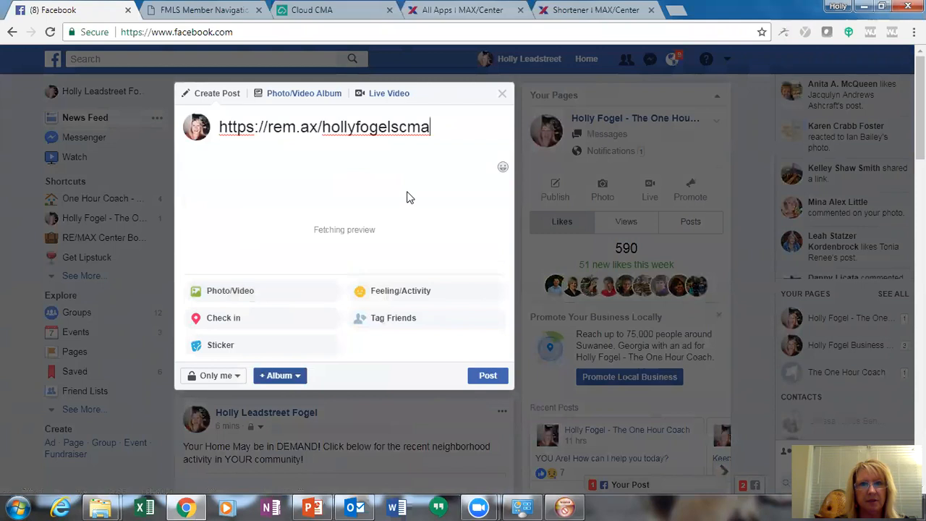
pyautogui.press('Return')
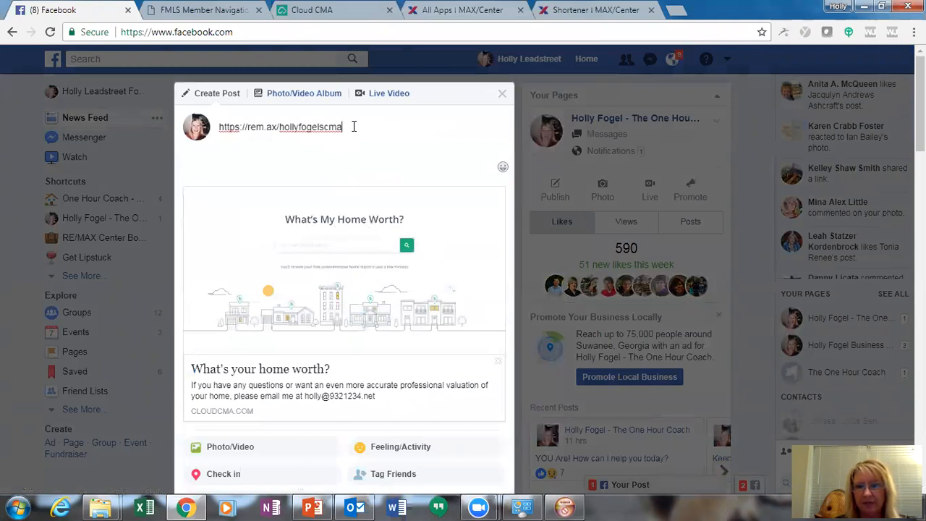
pyautogui.press('Return')
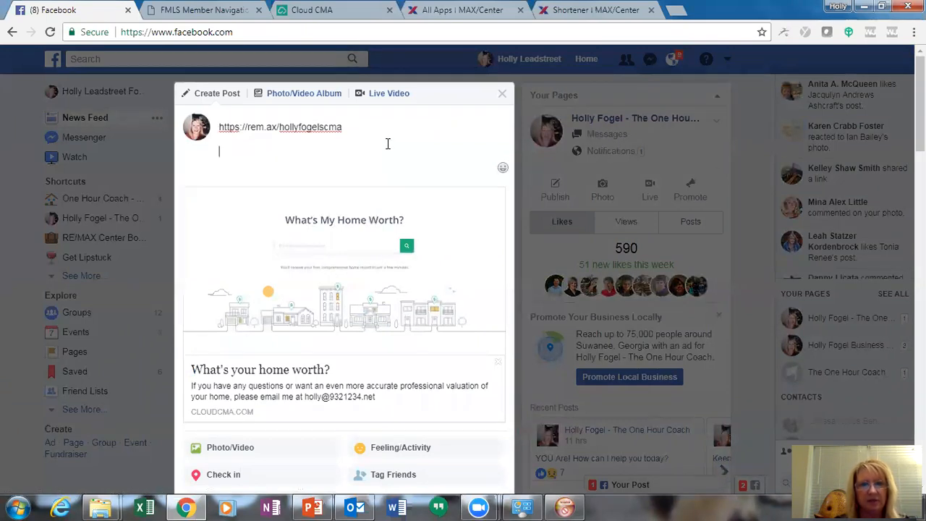
pyautogui.moveTo(919, 119); pyautogui.dragTo(919, 161)
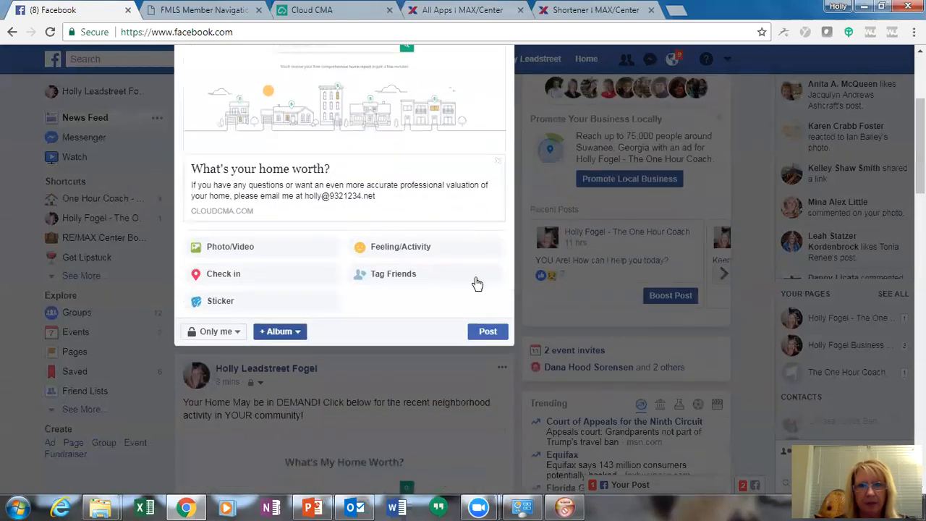
pyautogui.click(486, 331)
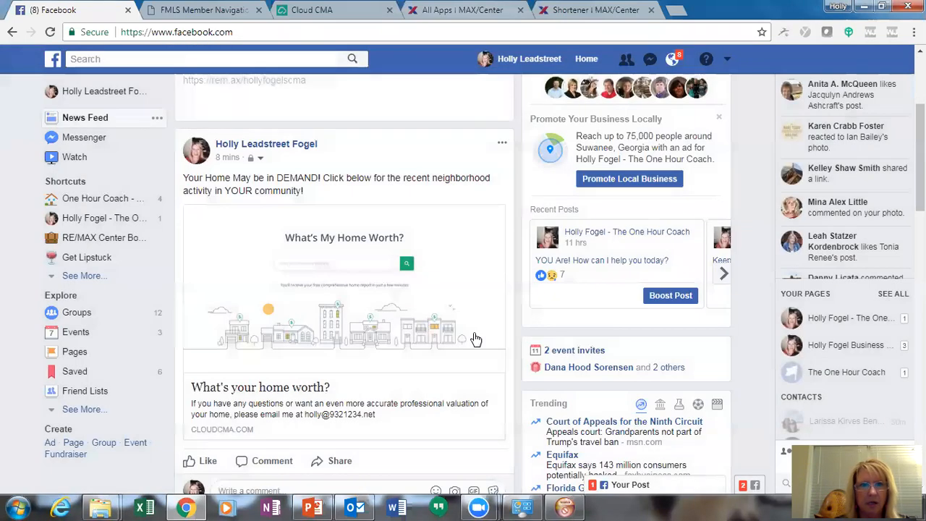
# Check the post in the feed and open its What's My Home Worth? link preview
pyautogui.scroll(-2, 532, 204)
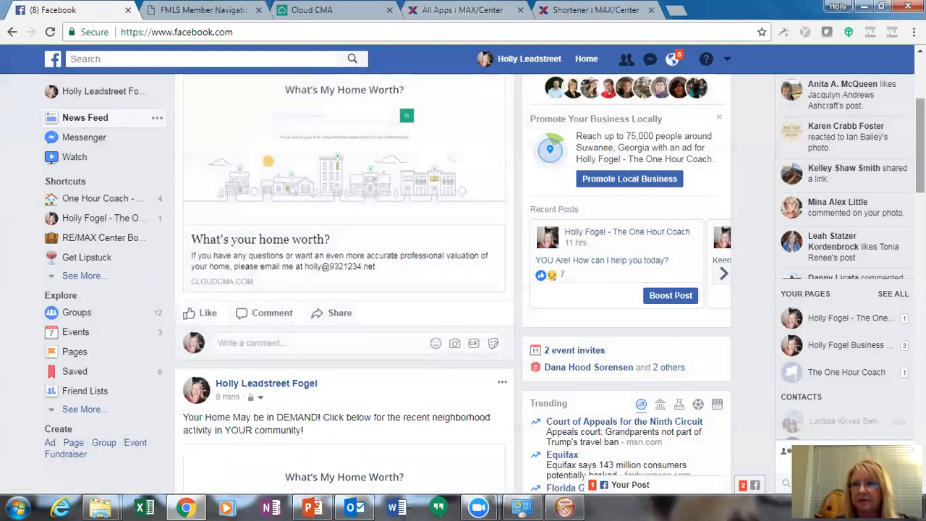
pyautogui.moveTo(920, 139); pyautogui.dragTo(920, 145)
pyautogui.scroll(3, 487, 174)
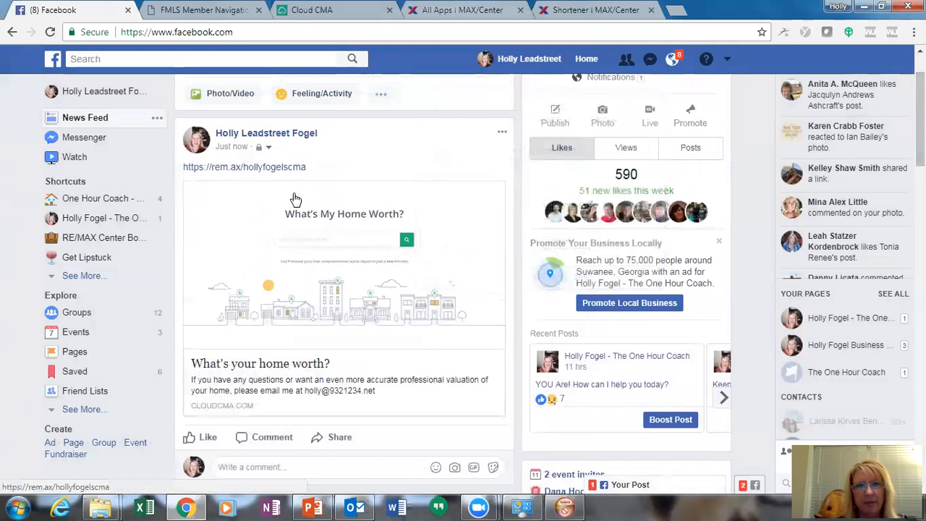
pyautogui.click(341, 264)
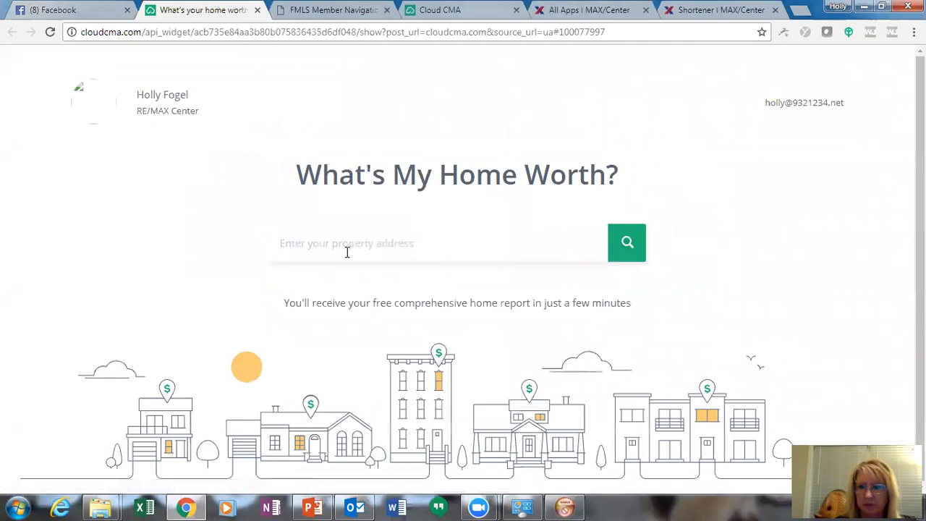
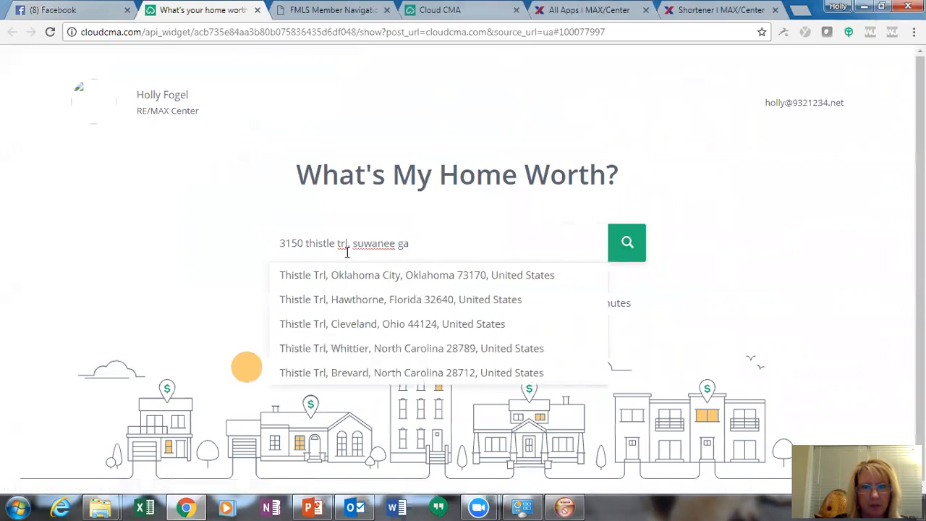
pyautogui.moveTo(419, 246); pyautogui.dragTo(278, 248)
pyautogui.click(277, 249)
pyautogui.press('Delete')
pyautogui.press('Delete')
pyautogui.press('Delete')
pyautogui.press('Delete')
pyautogui.press('Delete')
pyautogui.press('Delete')
pyautogui.press('Delete')
pyautogui.press('Delete')
pyautogui.press('Delete')
pyautogui.press('Delete')
pyautogui.press('Delete')
pyautogui.press('Delete')
pyautogui.press('Delete')
pyautogui.press('Delete')
pyautogui.press('Delete')
pyautogui.press('Delete')
pyautogui.press('Delete')
pyautogui.press('Delete')
pyautogui.press('Delete')
pyautogui.press('Delete')
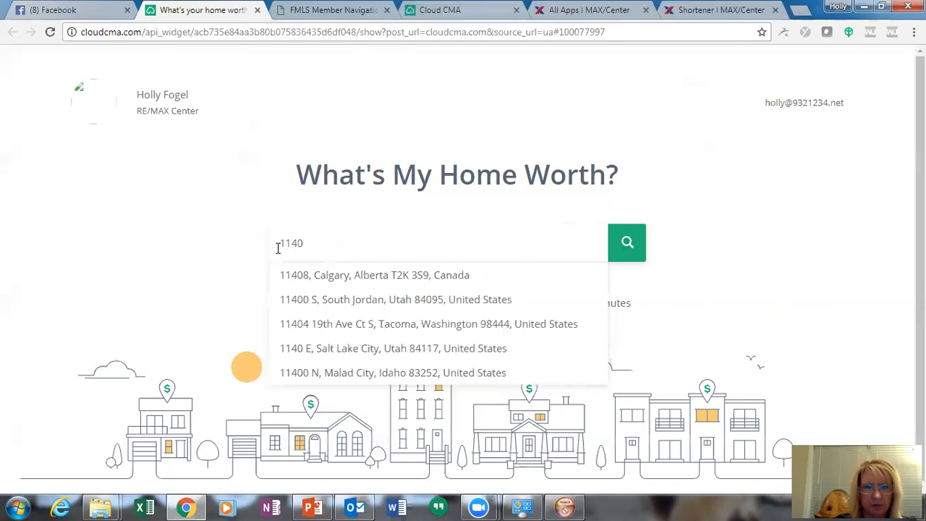
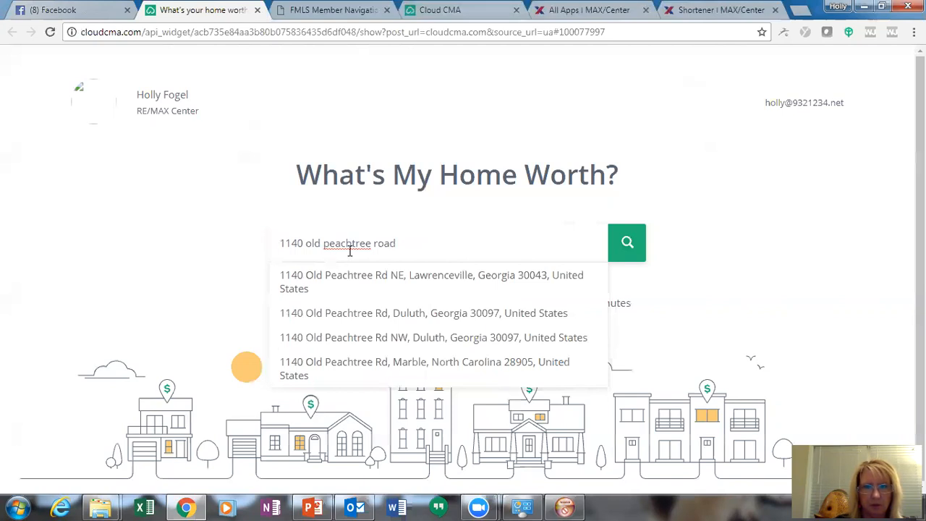
pyautogui.click(350, 316)
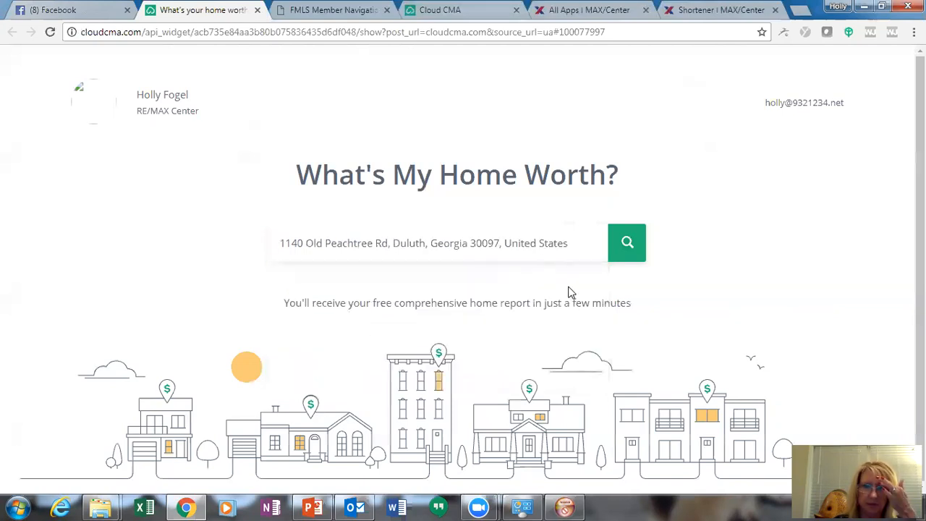
pyautogui.click(625, 246)
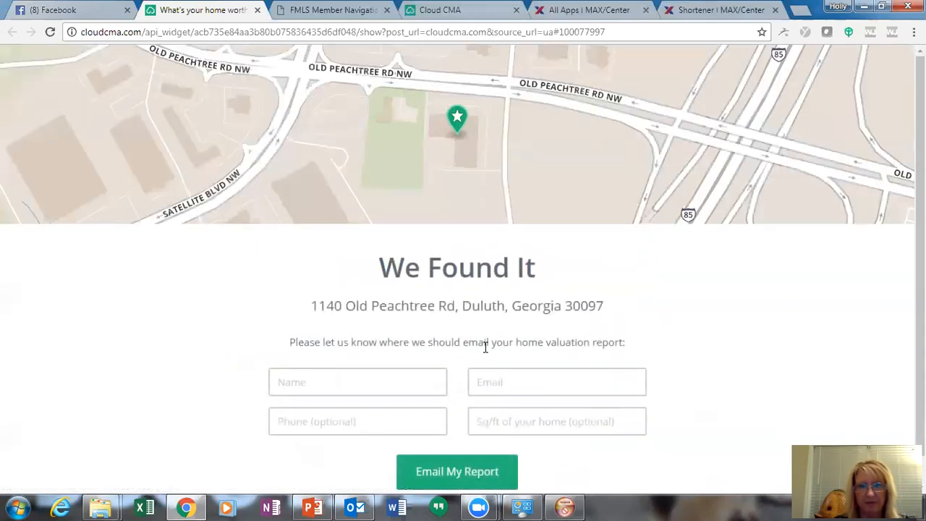
# Enter the test lead's name and e-mail, submit Email My Report, and return to the shortener tab
pyautogui.click(361, 381)
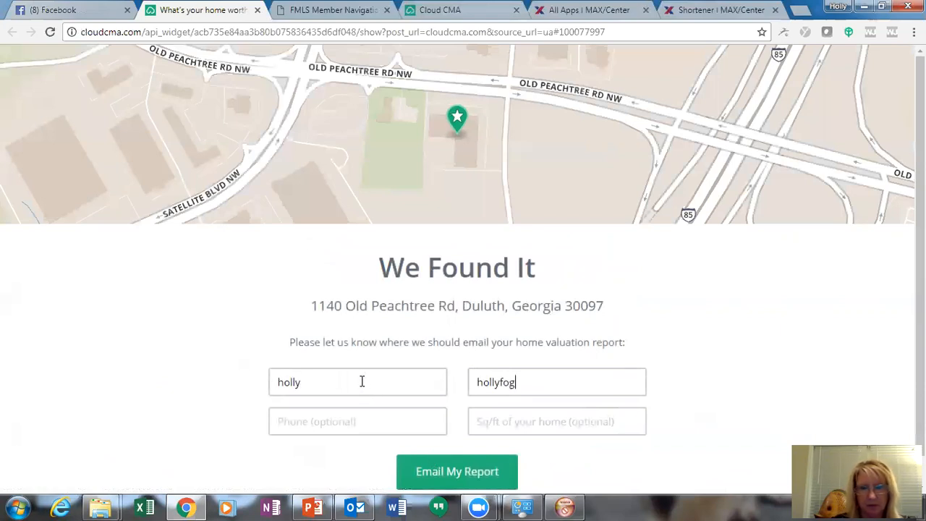
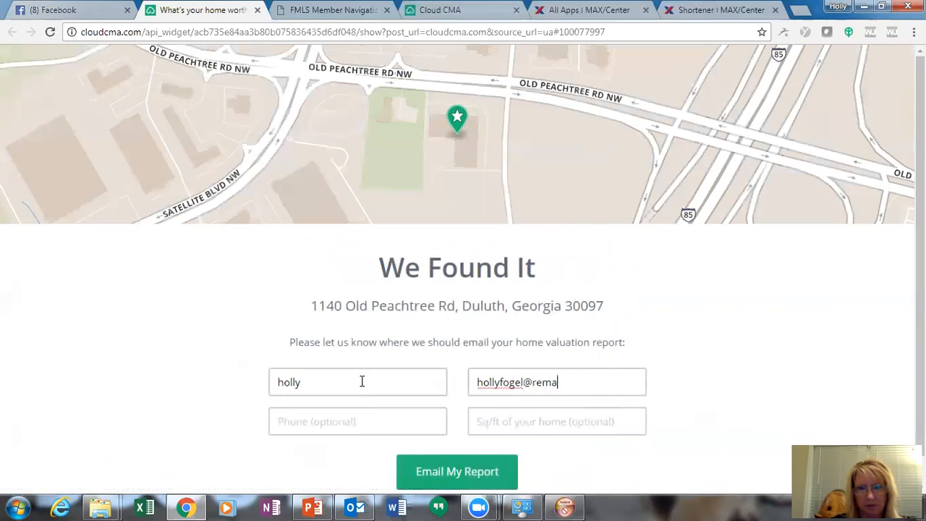
pyautogui.click(429, 479)
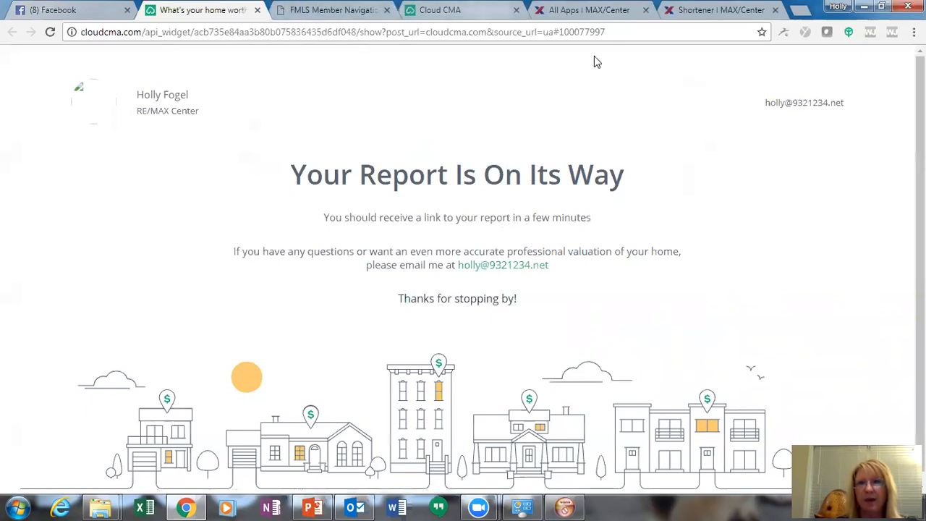
pyautogui.click(703, 12)
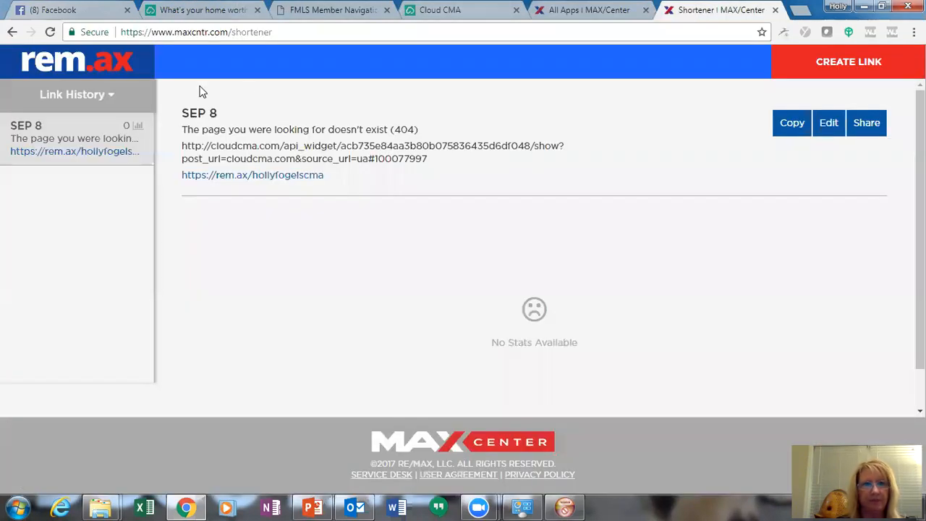
# Refresh the shortener and open the SEP 8 link's stats showing 1 click
pyautogui.click(48, 33)
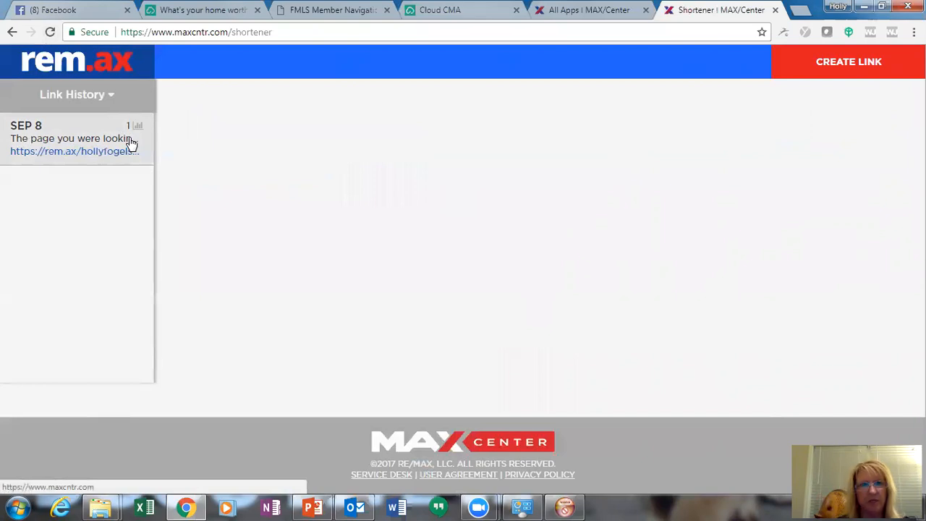
pyautogui.click(73, 135)
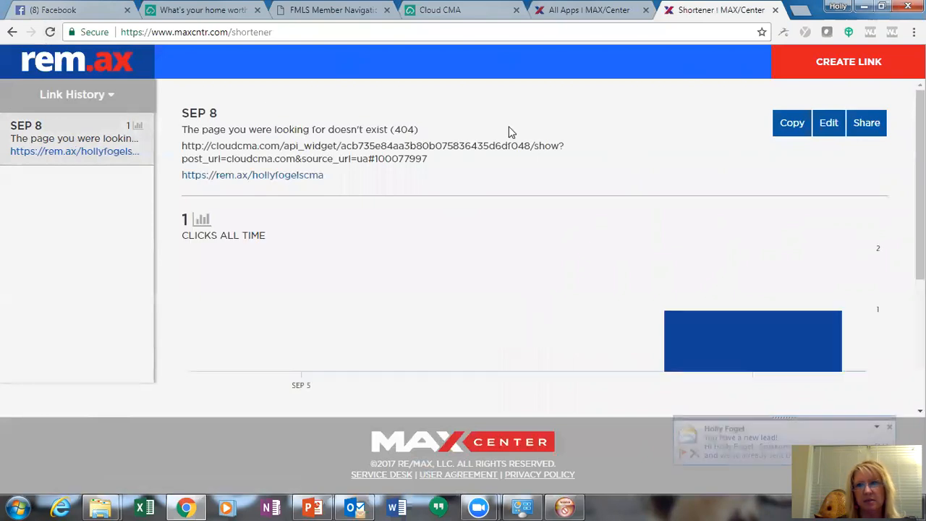